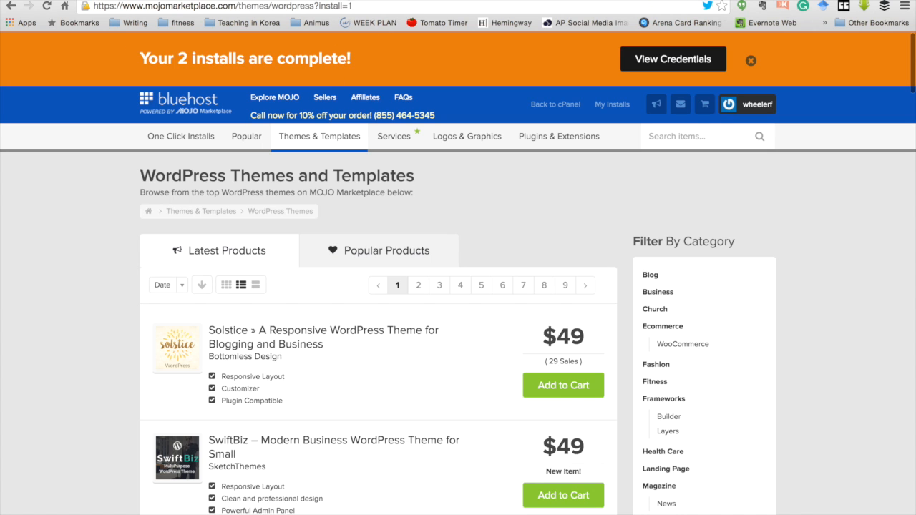
{"action": "key", "text": "ctrl+t"}
{"action": "type", "text": "www.howtodoacademicresearch.com"}
{"action": "key", "text": "Return"}
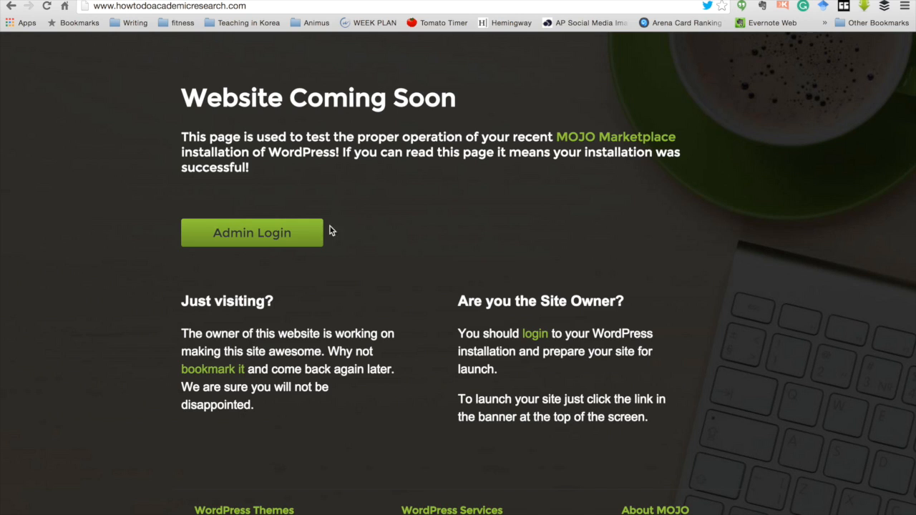
{"action": "left_click", "coordinate": [271, 237]}
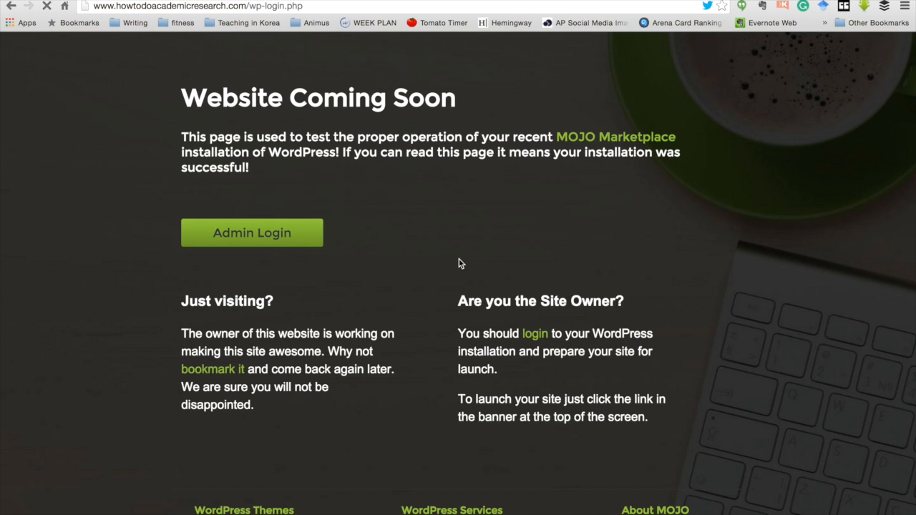
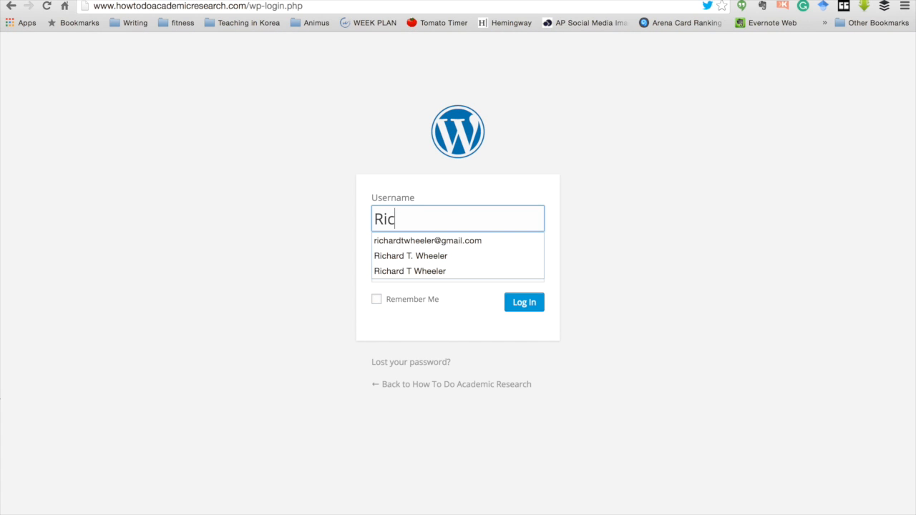
Step: Log in with the admin username and password, with Remember Me ticked
{"action": "key", "text": "Tab"}
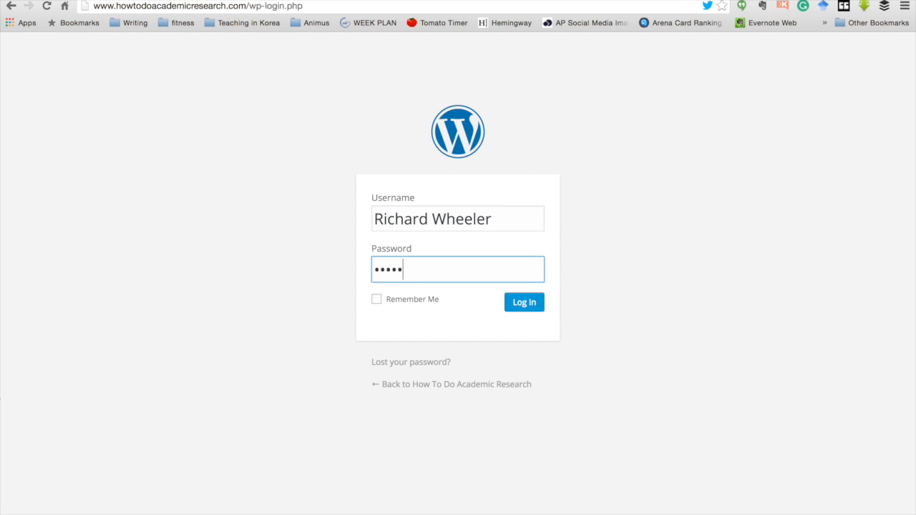
{"action": "left_click", "coordinate": [376, 299]}
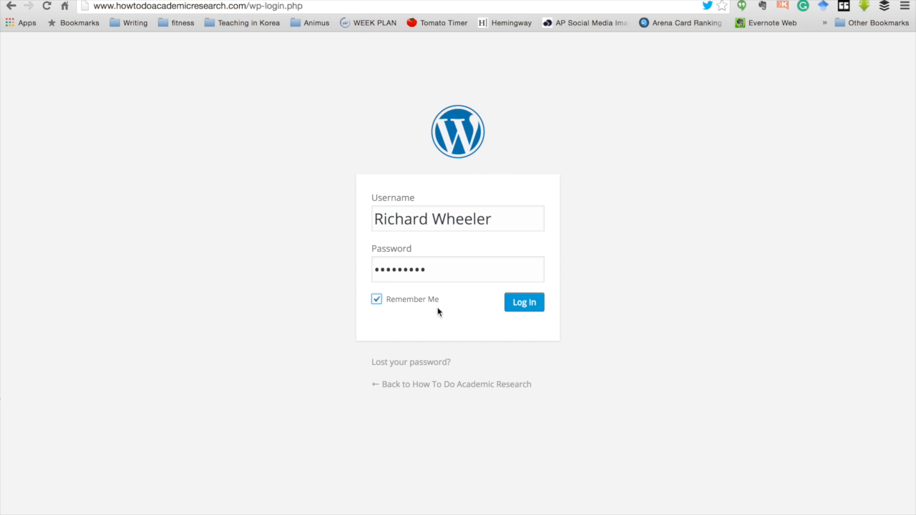
{"action": "left_click", "coordinate": [524, 314]}
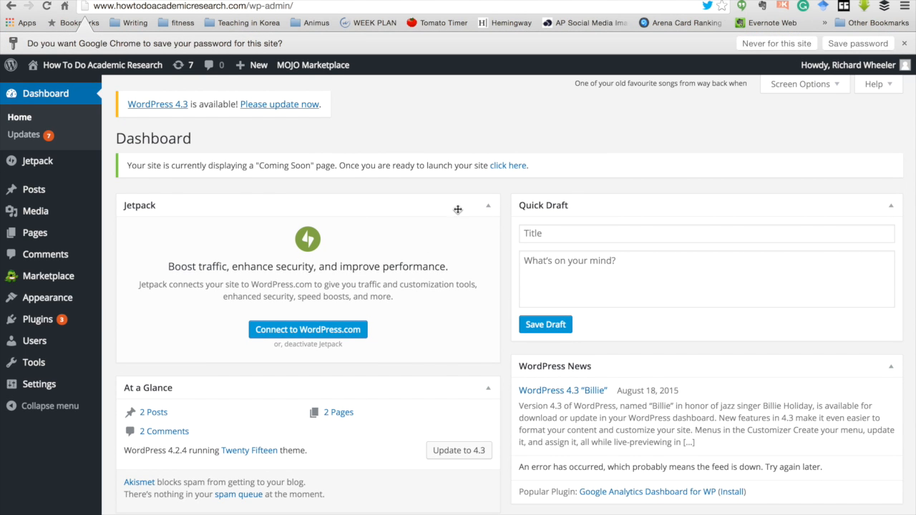
Step: Save the site password in Chrome and go to Settings > General
{"action": "left_click", "coordinate": [853, 43]}
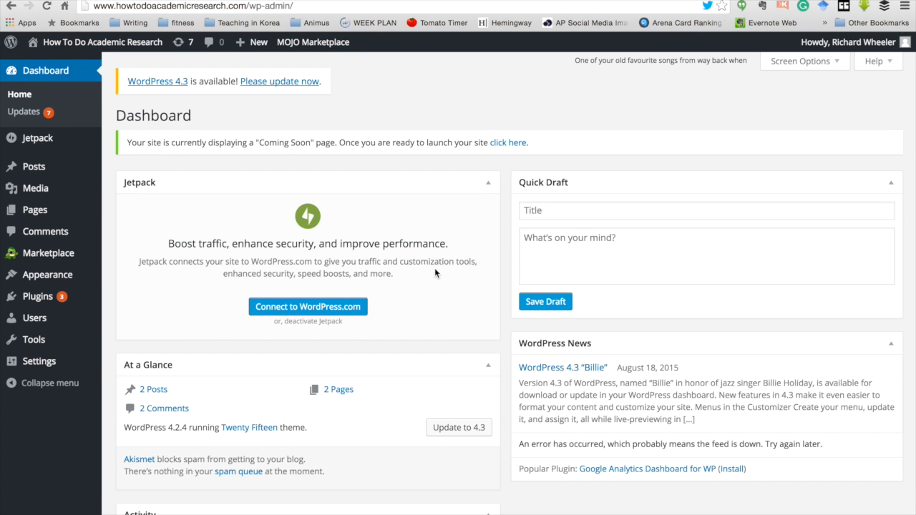
{"action": "scroll", "coordinate": [435, 269], "scroll_direction": "down", "scroll_amount": 5}
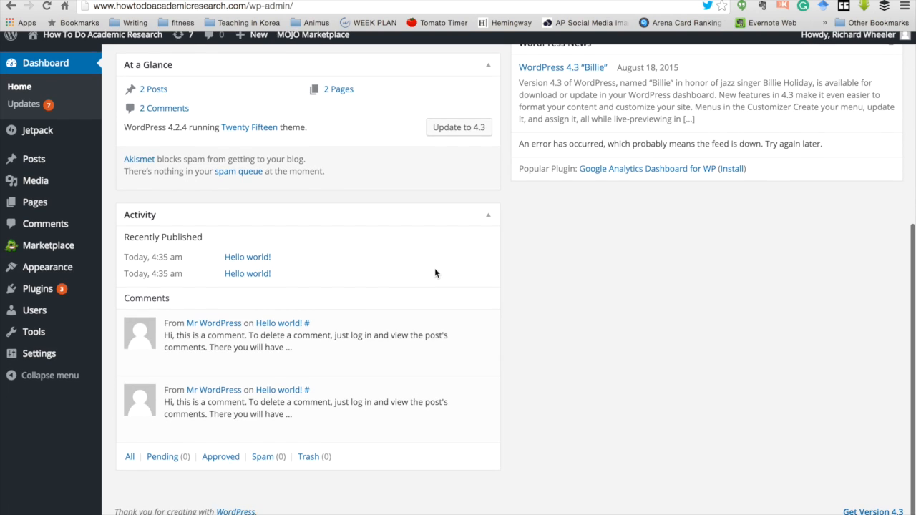
{"action": "scroll", "coordinate": [434, 273], "scroll_direction": "up", "scroll_amount": 5}
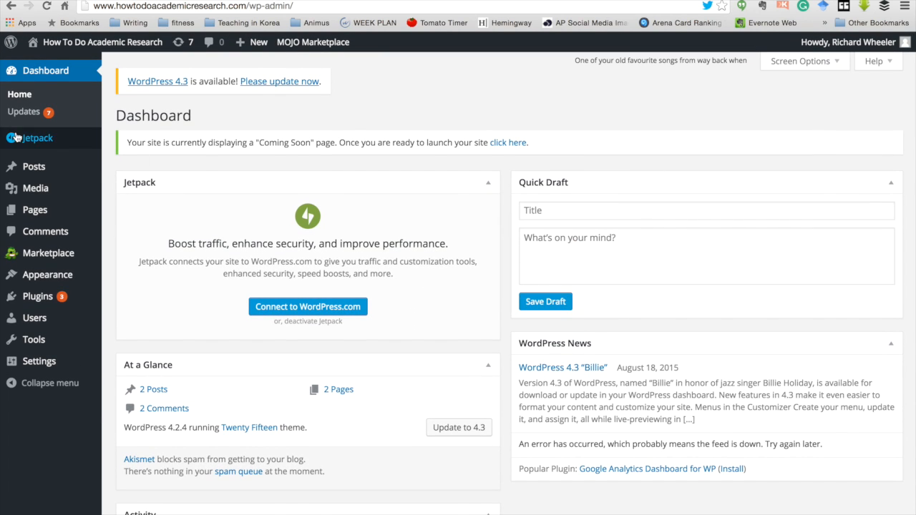
{"action": "mouse_move", "coordinate": [17, 136]}
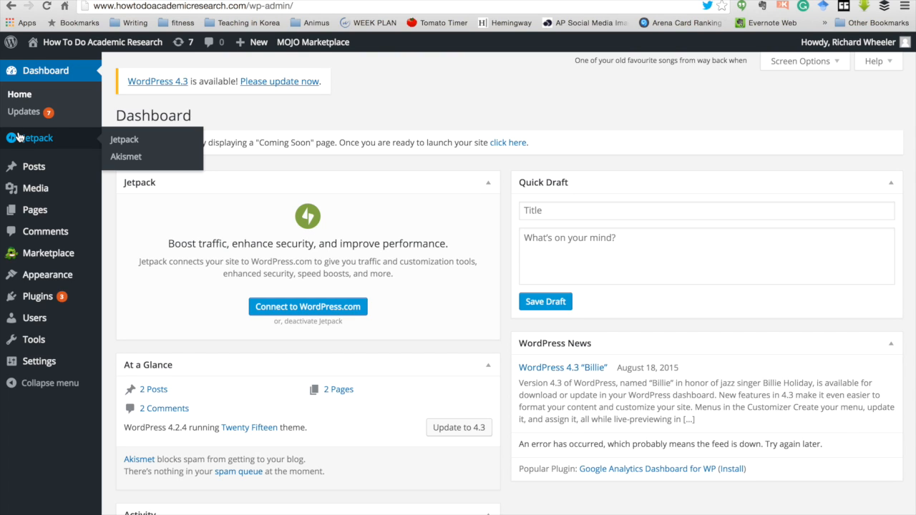
{"action": "mouse_move", "coordinate": [39, 363]}
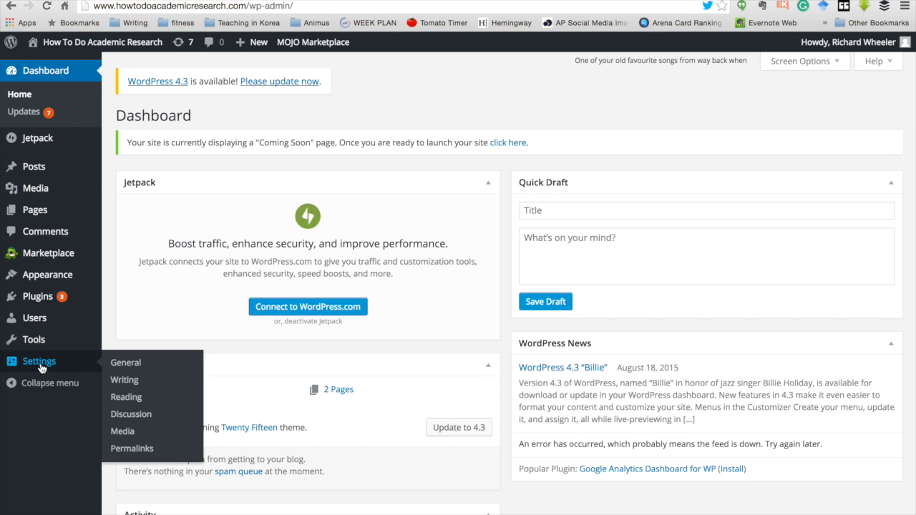
{"action": "left_click", "coordinate": [126, 364]}
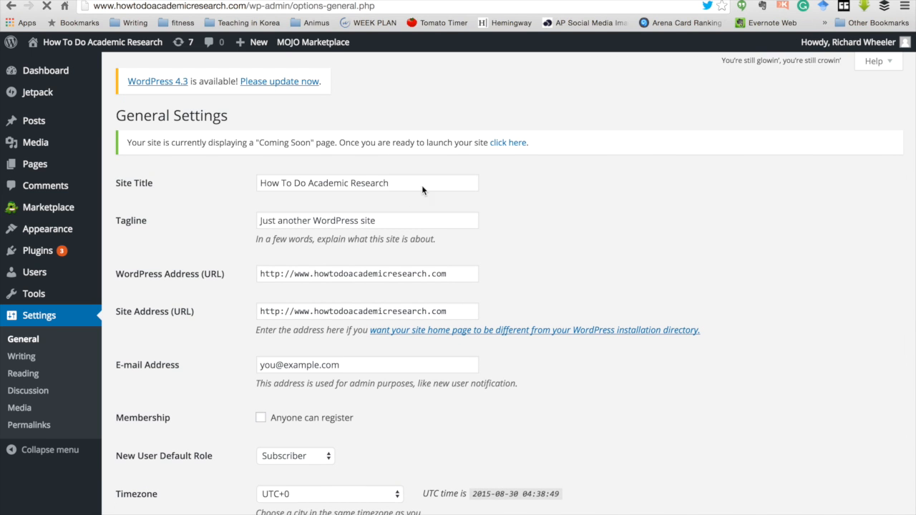
Step: Replace the tagline with 'Academic Research Made Understandable'
{"action": "left_click", "coordinate": [382, 225]}
{"action": "left_click_drag", "start_coordinate": [382, 225], "coordinate": [199, 204]}
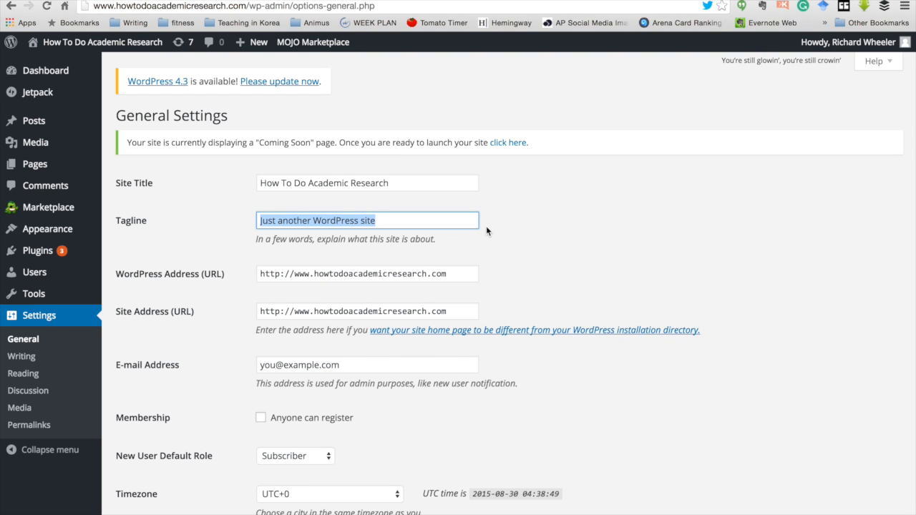
{"action": "type", "text": "Aca"}
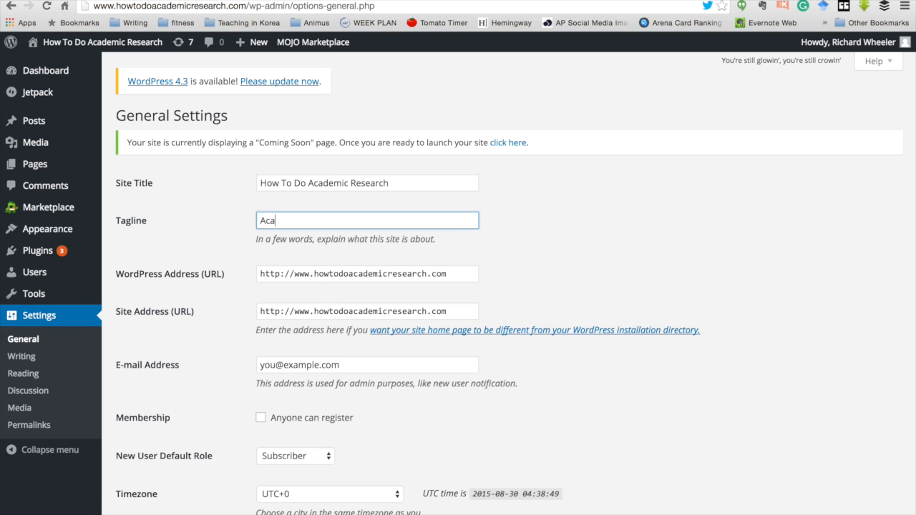
{"action": "type", "text": "demic Research Made "}
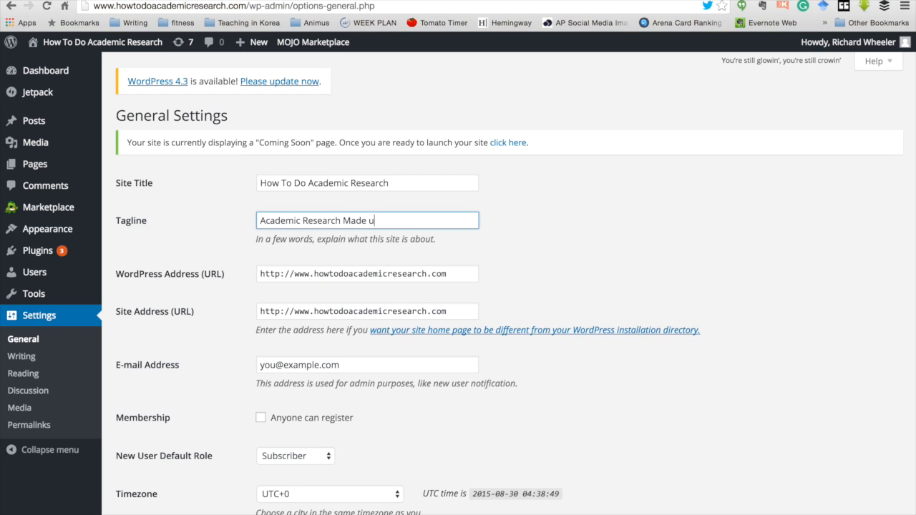
{"action": "type", "text": "Understandal"}
{"action": "key", "text": "BackSpace"}
{"action": "type", "text": "ble"}
{"action": "left_click", "coordinate": [570, 281]}
Step: Leave the admin e-mail address unchanged and save the general settings
{"action": "scroll", "coordinate": [570, 281], "scroll_direction": "down", "scroll_amount": 5}
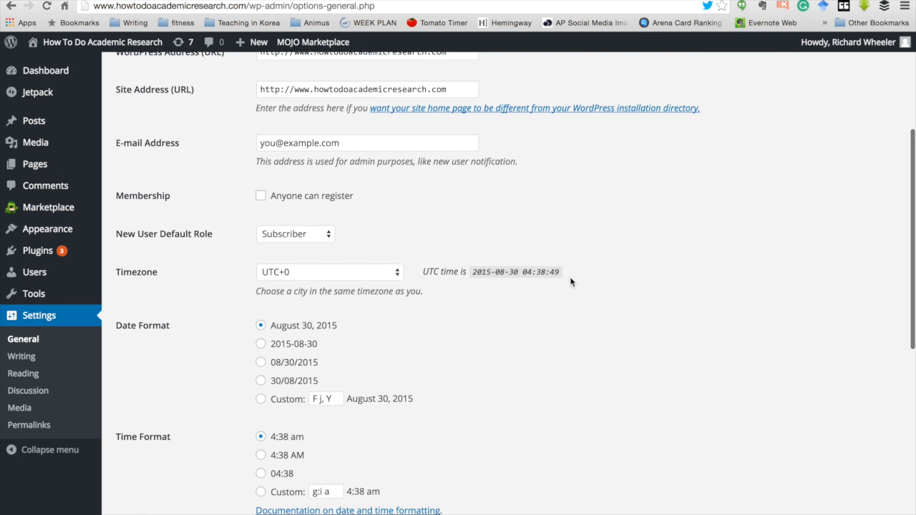
{"action": "scroll", "coordinate": [570, 281], "scroll_direction": "down", "scroll_amount": 3}
{"action": "scroll", "coordinate": [571, 281], "scroll_direction": "down", "scroll_amount": 2}
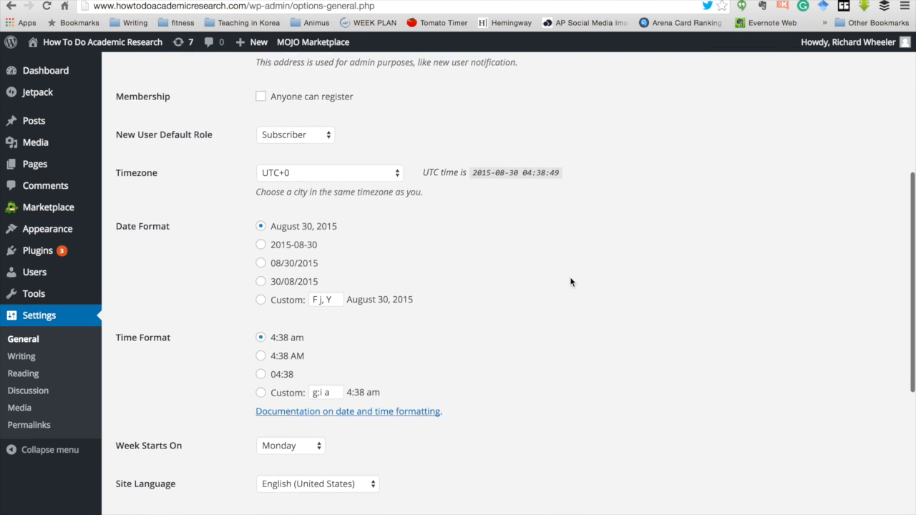
{"action": "scroll", "coordinate": [571, 282], "scroll_direction": "up", "scroll_amount": 4}
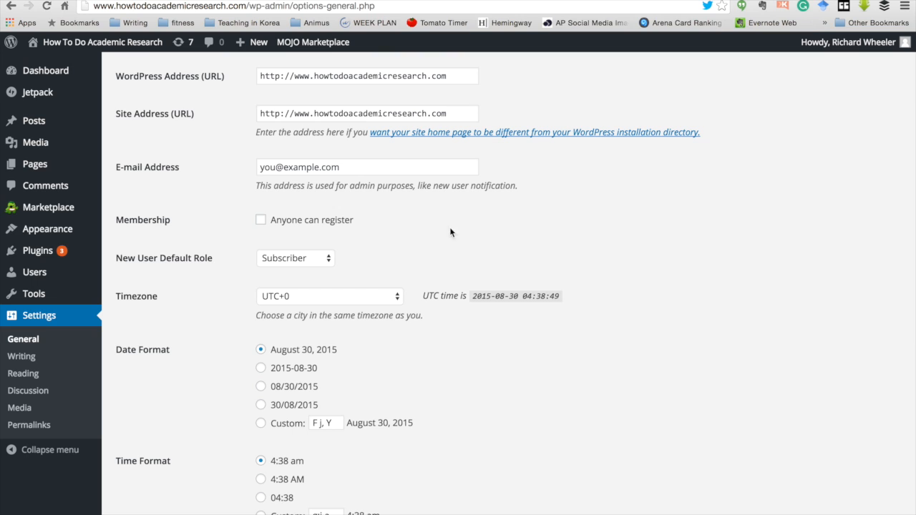
{"action": "left_click_drag", "start_coordinate": [357, 167], "coordinate": [222, 166]}
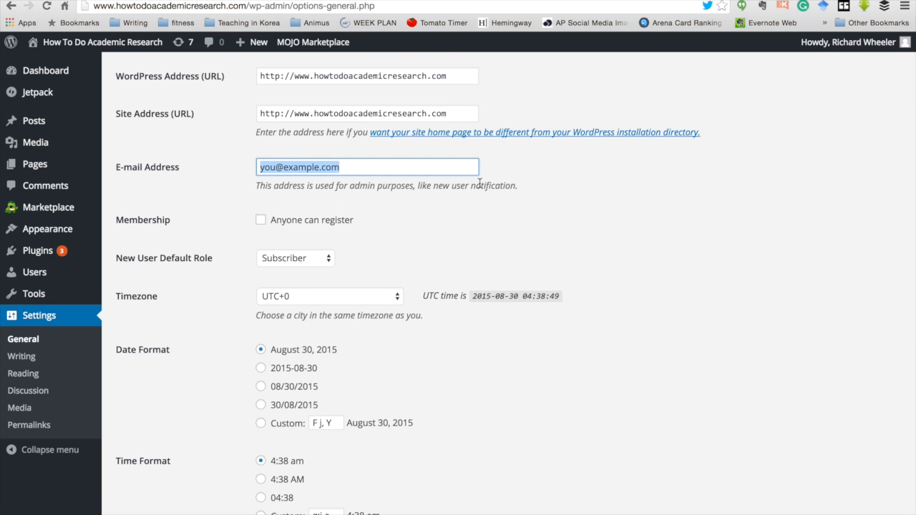
{"action": "left_click", "coordinate": [486, 214]}
{"action": "scroll", "coordinate": [486, 214], "scroll_direction": "down", "scroll_amount": 1}
{"action": "scroll", "coordinate": [487, 215], "scroll_direction": "down", "scroll_amount": 5}
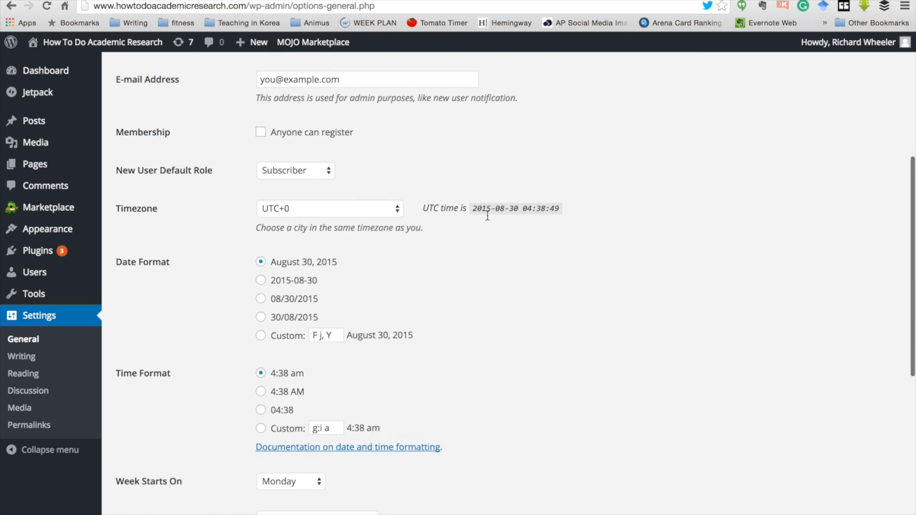
{"action": "scroll", "coordinate": [487, 215], "scroll_direction": "down", "scroll_amount": 5}
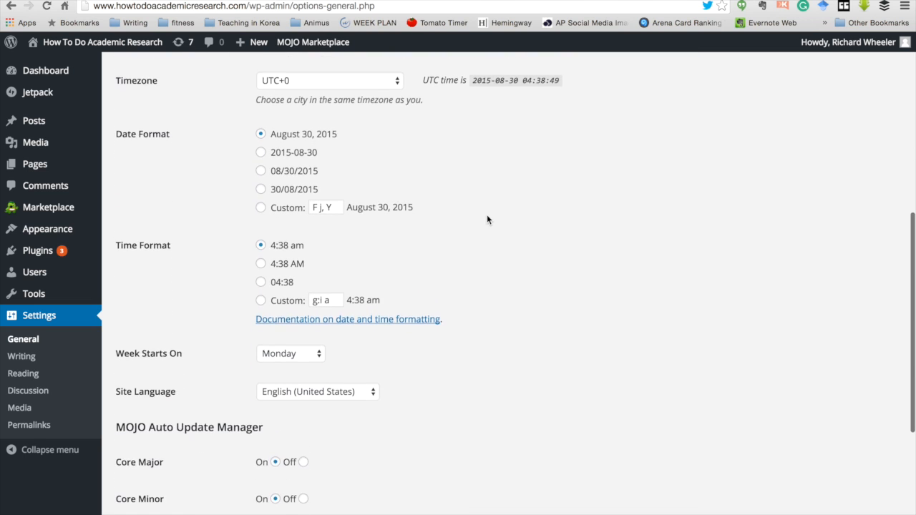
{"action": "scroll", "coordinate": [487, 215], "scroll_direction": "down", "scroll_amount": 3}
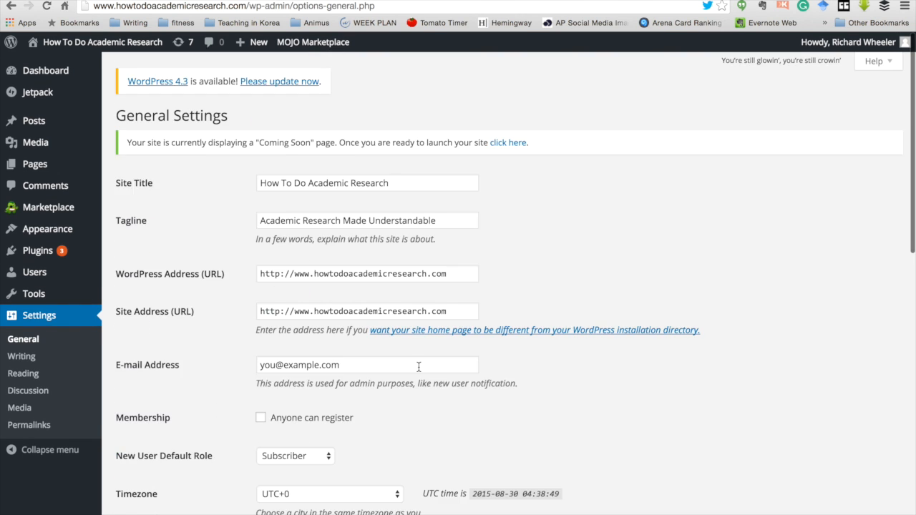
{"action": "scroll", "coordinate": [418, 367], "scroll_direction": "down", "scroll_amount": 15}
{"action": "left_click", "coordinate": [165, 469]}
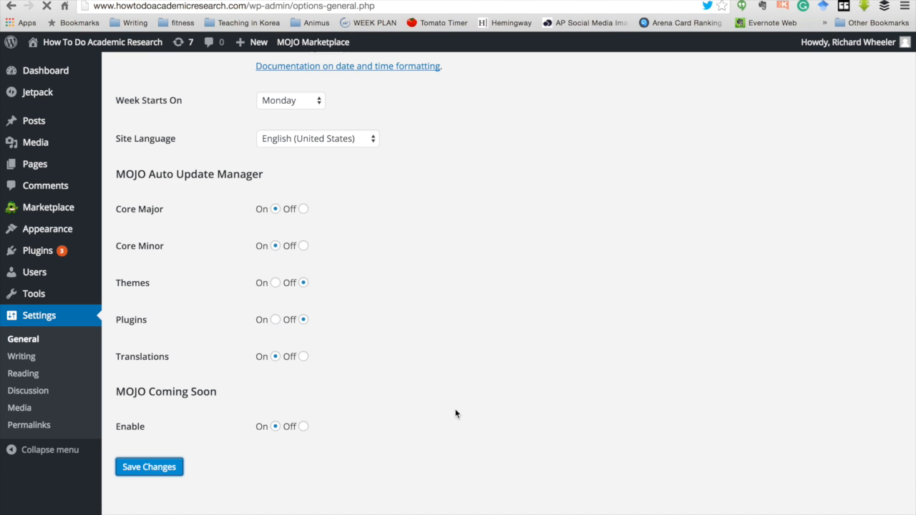
{"action": "left_click", "coordinate": [21, 357]}
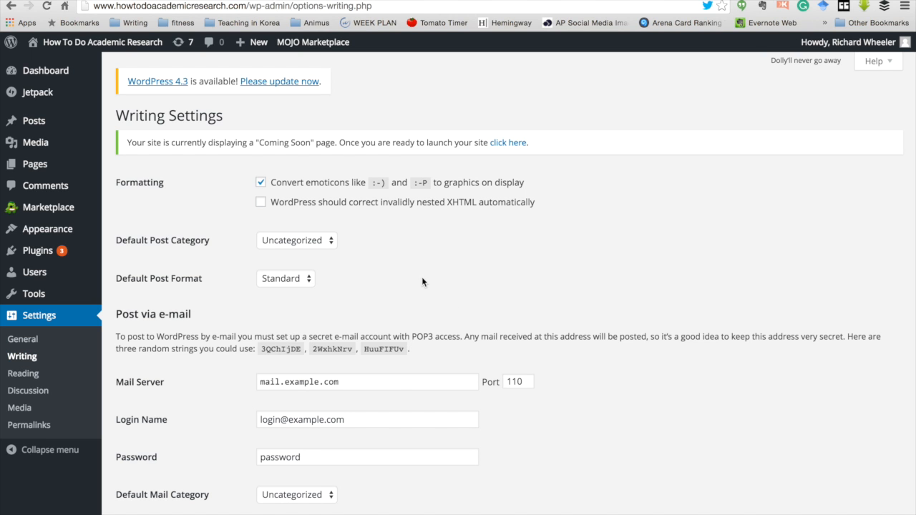
Step: Scroll through the Writing Settings, leaving every option unchanged
{"action": "scroll", "coordinate": [422, 281], "scroll_direction": "down", "scroll_amount": 3}
{"action": "scroll", "coordinate": [422, 281], "scroll_direction": "down", "scroll_amount": 3}
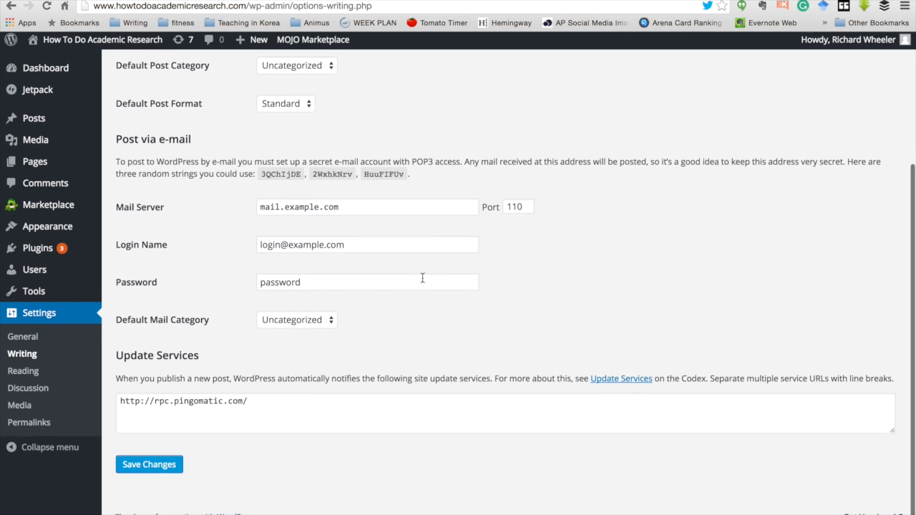
{"action": "scroll", "coordinate": [422, 279], "scroll_direction": "up", "scroll_amount": 5}
{"action": "scroll", "coordinate": [422, 282], "scroll_direction": "up", "scroll_amount": 1}
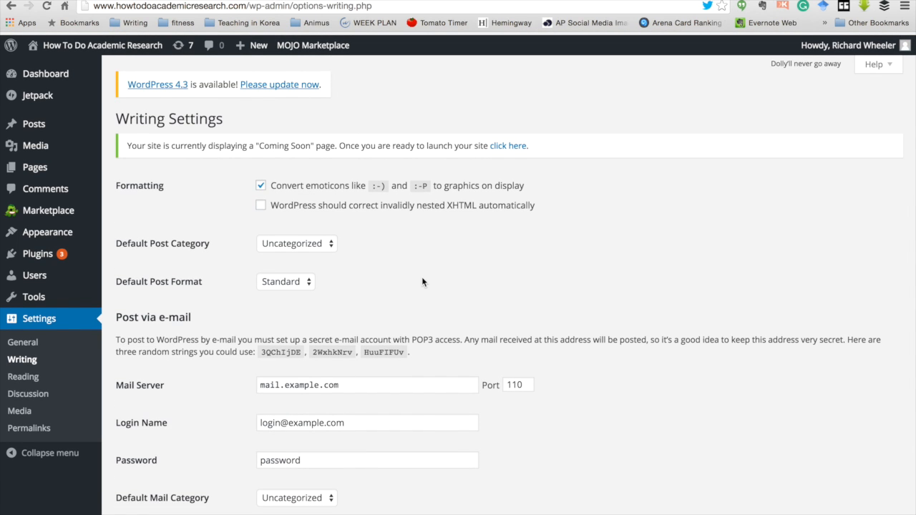
{"action": "scroll", "coordinate": [422, 282], "scroll_direction": "down", "scroll_amount": 5}
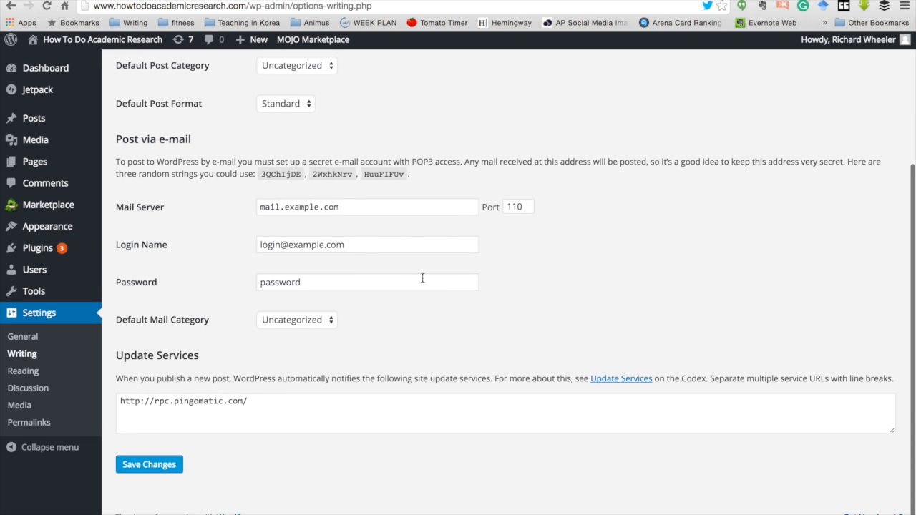
{"action": "left_click", "coordinate": [10, 372]}
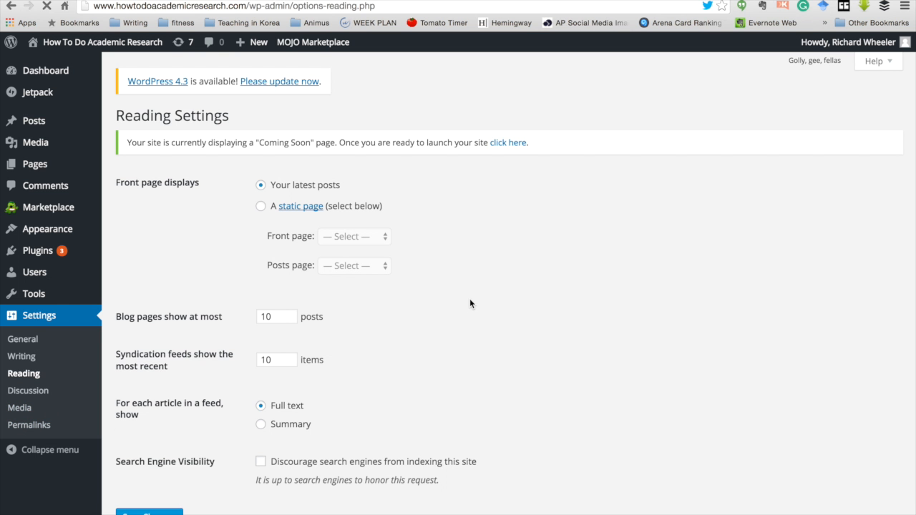
Step: Review the Reading Settings, keeping latest posts on the front page and search engines allowed
{"action": "scroll", "coordinate": [470, 299], "scroll_direction": "down", "scroll_amount": 2}
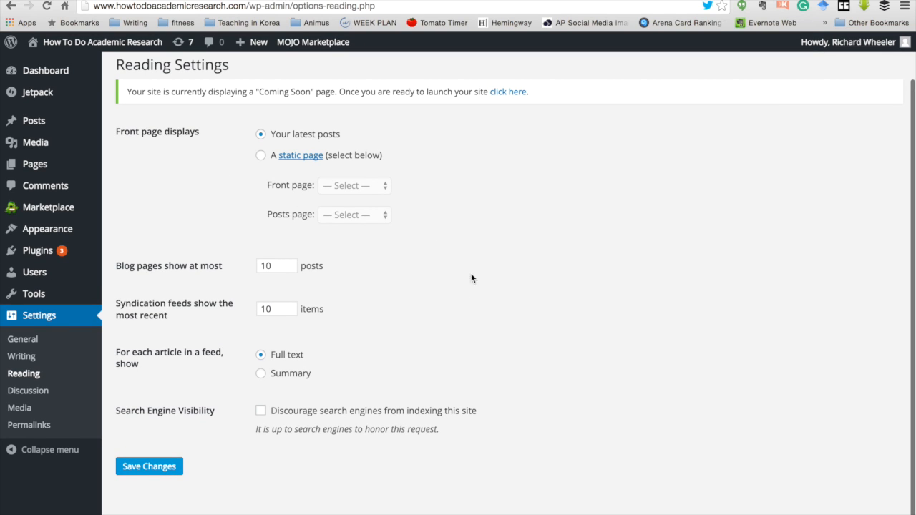
{"action": "scroll", "coordinate": [457, 299], "scroll_direction": "down", "scroll_amount": 2}
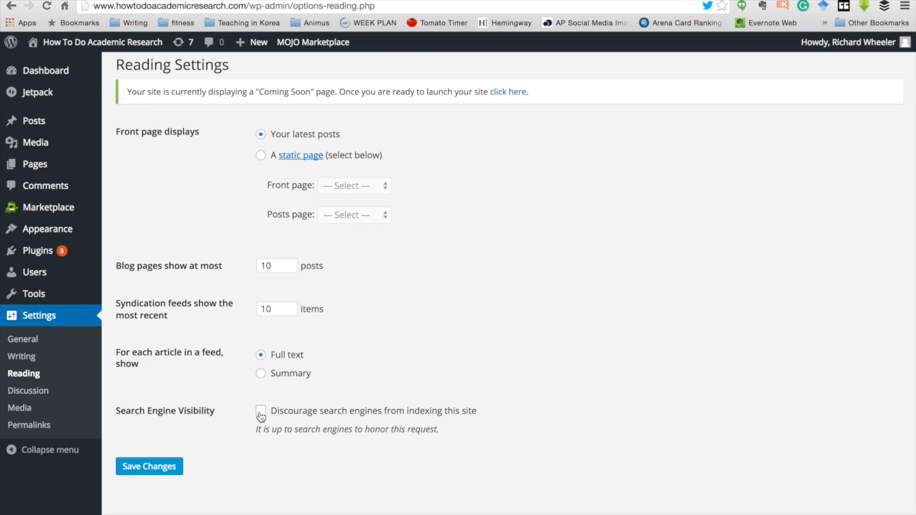
{"action": "left_click", "coordinate": [17, 393]}
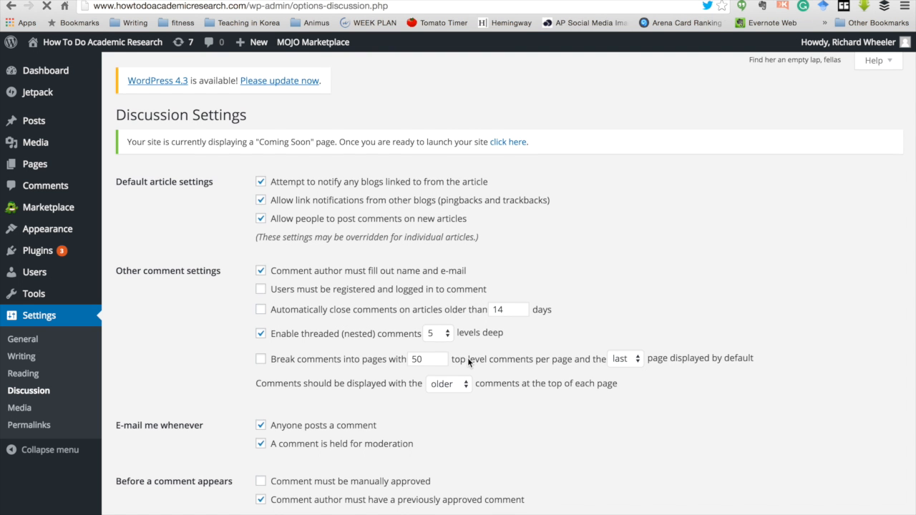
Step: Scroll through the Discussion Settings, keeping comments allowed and threading at 5 levels
{"action": "scroll", "coordinate": [468, 357], "scroll_direction": "down", "scroll_amount": 2}
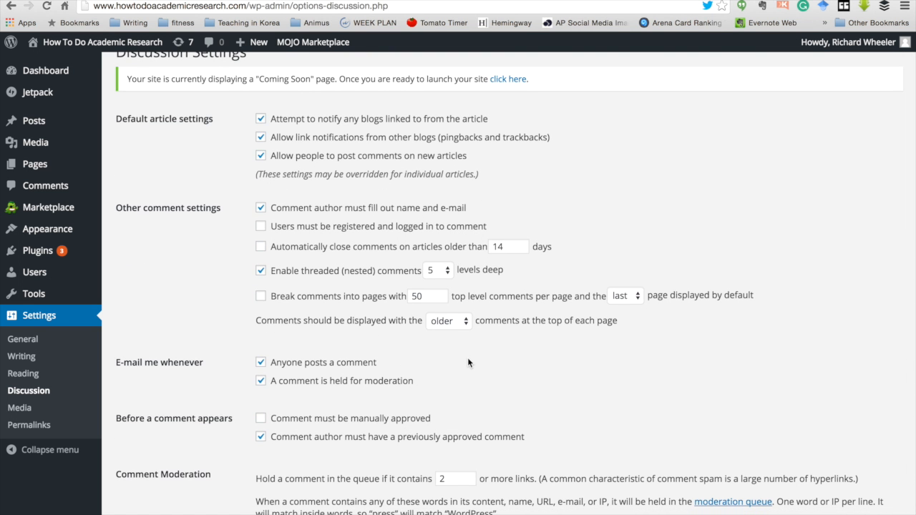
{"action": "scroll", "coordinate": [467, 358], "scroll_direction": "down", "scroll_amount": 2}
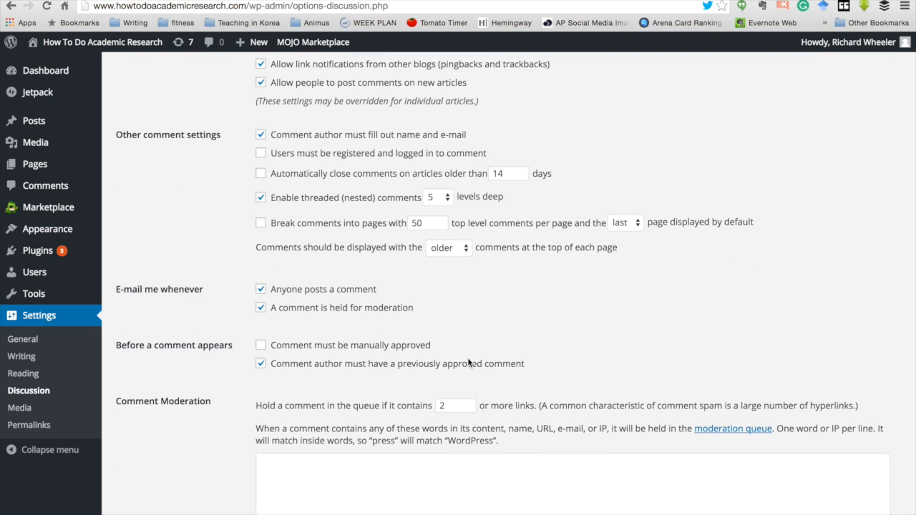
{"action": "scroll", "coordinate": [467, 357], "scroll_direction": "down", "scroll_amount": 2}
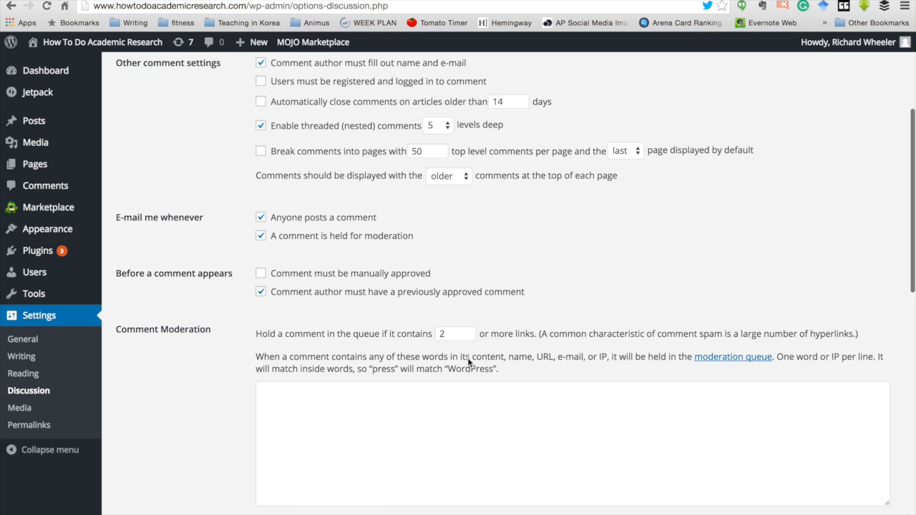
{"action": "scroll", "coordinate": [468, 362], "scroll_direction": "down", "scroll_amount": 5}
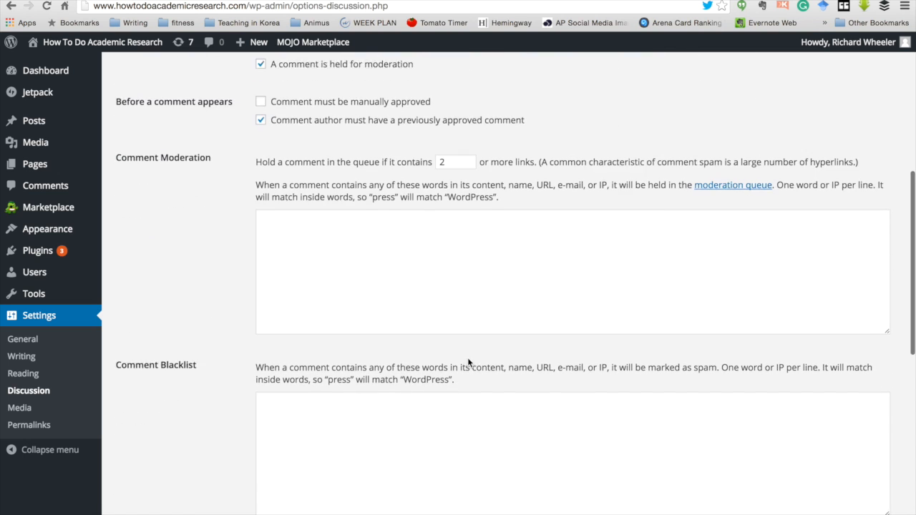
{"action": "scroll", "coordinate": [467, 361], "scroll_direction": "down", "scroll_amount": 5}
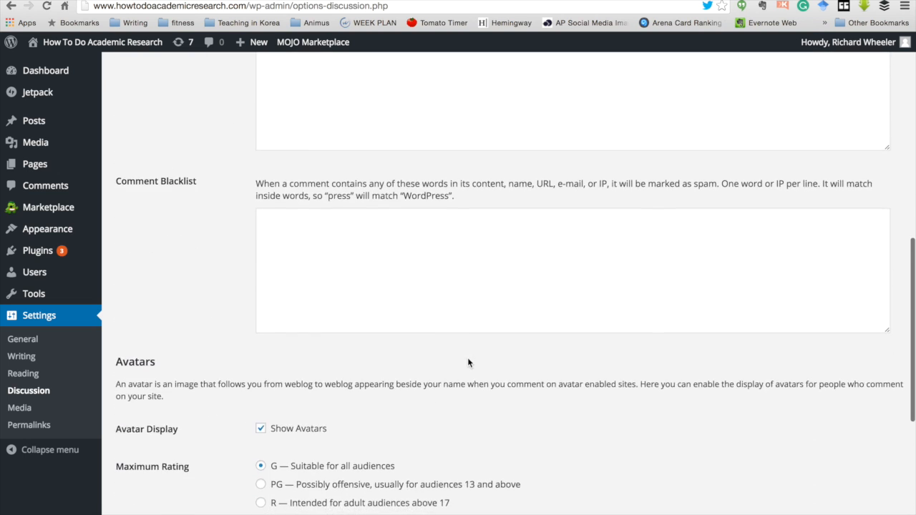
{"action": "scroll", "coordinate": [468, 357], "scroll_direction": "down", "scroll_amount": 6}
{"action": "scroll", "coordinate": [468, 357], "scroll_direction": "down", "scroll_amount": 3}
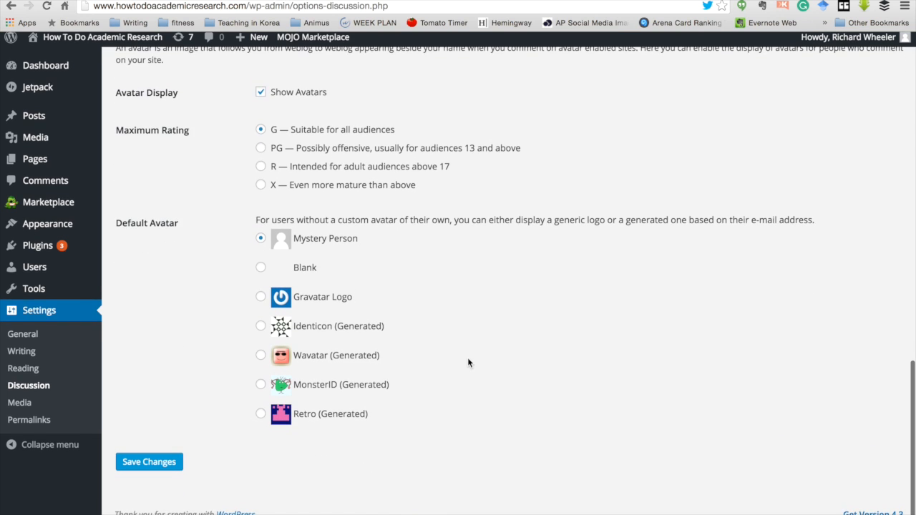
{"action": "left_click", "coordinate": [20, 413]}
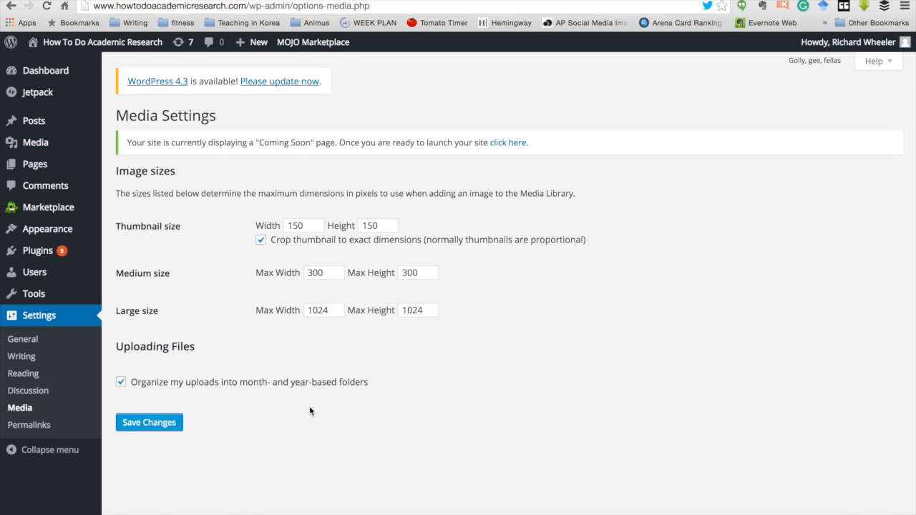
Step: Check the Media image sizes stay at 150×150, 300×300 and 1024×1024
{"action": "scroll", "coordinate": [310, 410], "scroll_direction": "down", "scroll_amount": 1}
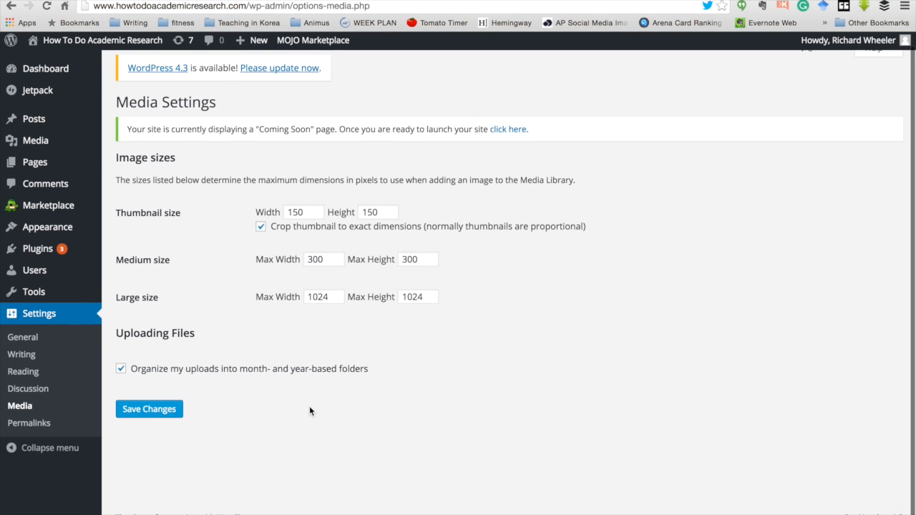
Step: Switch permalinks to the Post name structure (/%postname%/) and save
{"action": "left_click", "coordinate": [32, 428]}
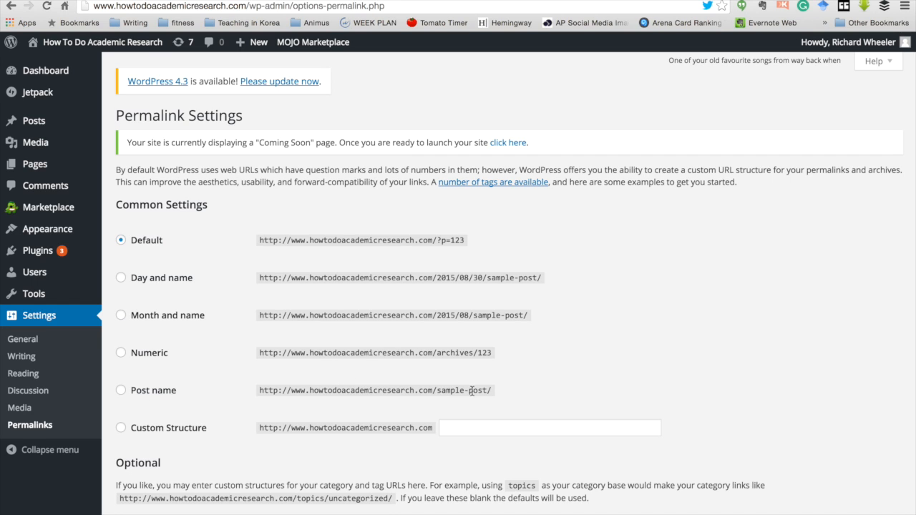
{"action": "left_click", "coordinate": [120, 390]}
{"action": "scroll", "coordinate": [529, 341], "scroll_direction": "down", "scroll_amount": 3}
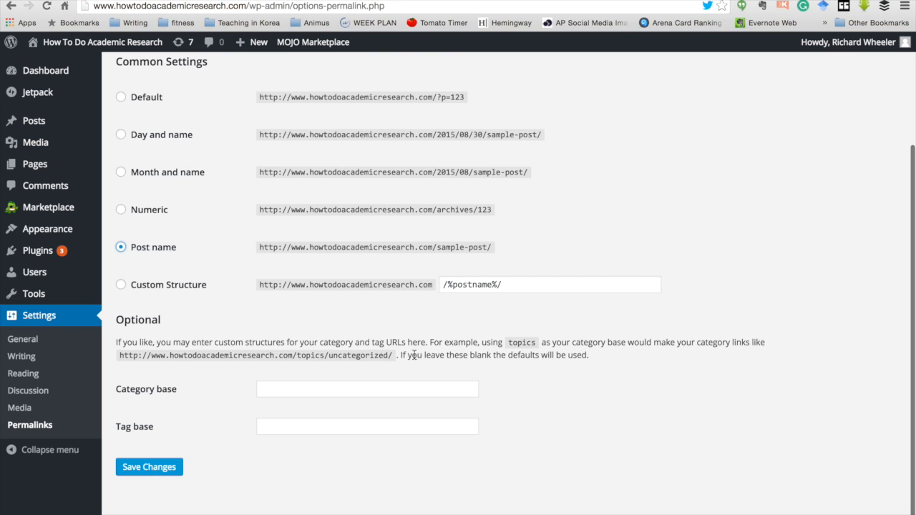
{"action": "left_click", "coordinate": [128, 473]}
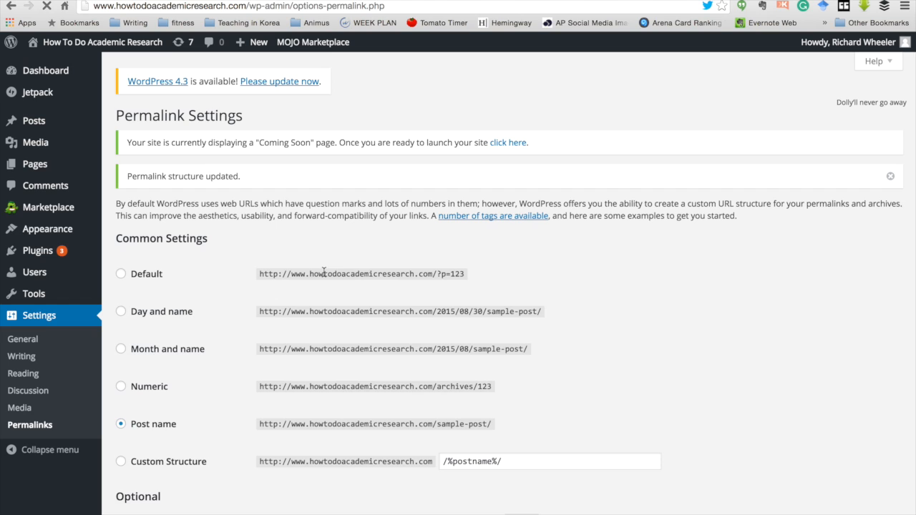
Step: In the Plugins list, start connecting Jetpack to a WordPress.com account
{"action": "left_click", "coordinate": [31, 254]}
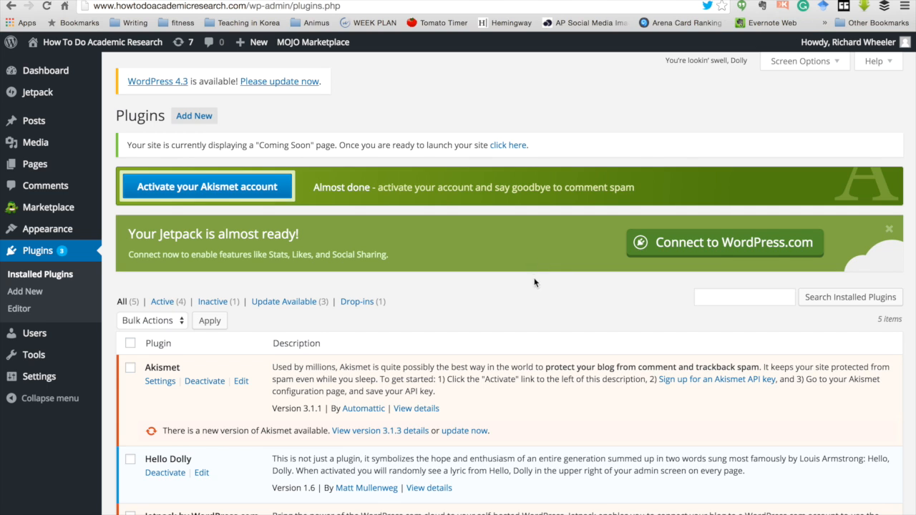
{"action": "scroll", "coordinate": [536, 293], "scroll_direction": "down", "scroll_amount": 5}
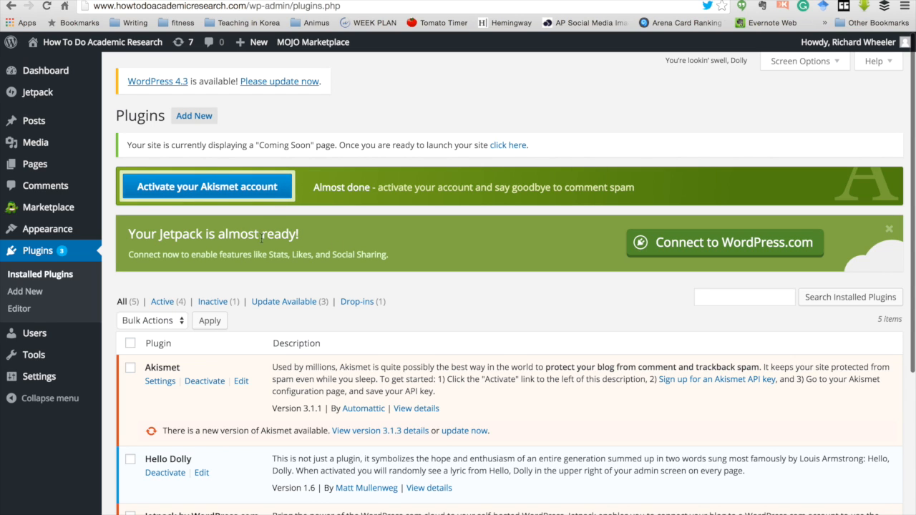
{"action": "left_click", "coordinate": [730, 242]}
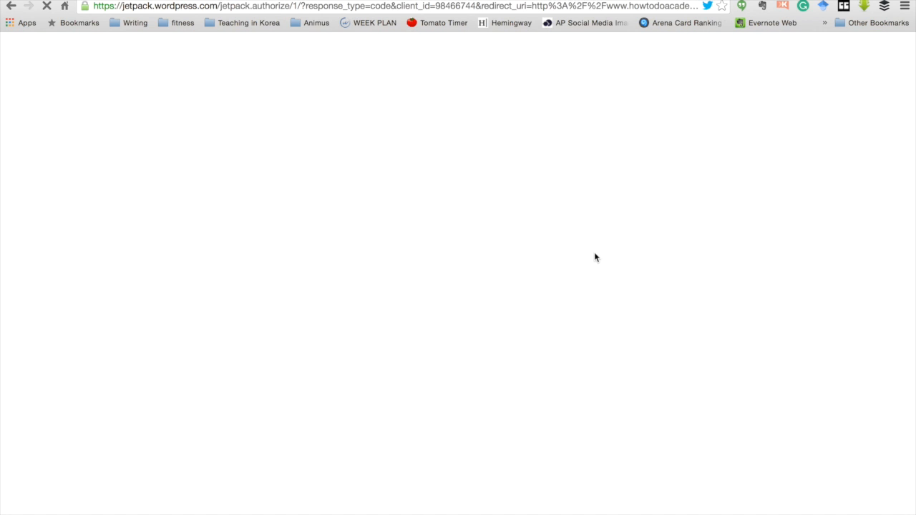
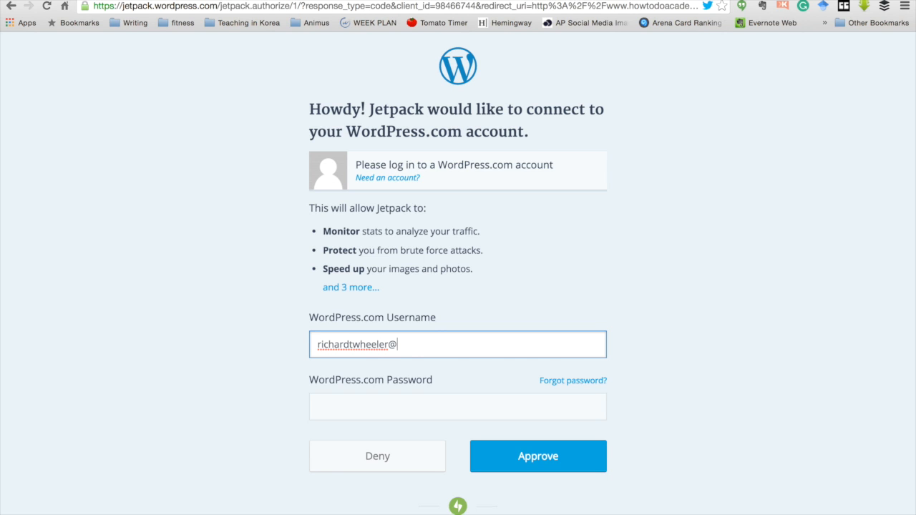
Step: Sign in with the WordPress.com account email and password, then approve the Jetpack connection
{"action": "left_click", "coordinate": [362, 406]}
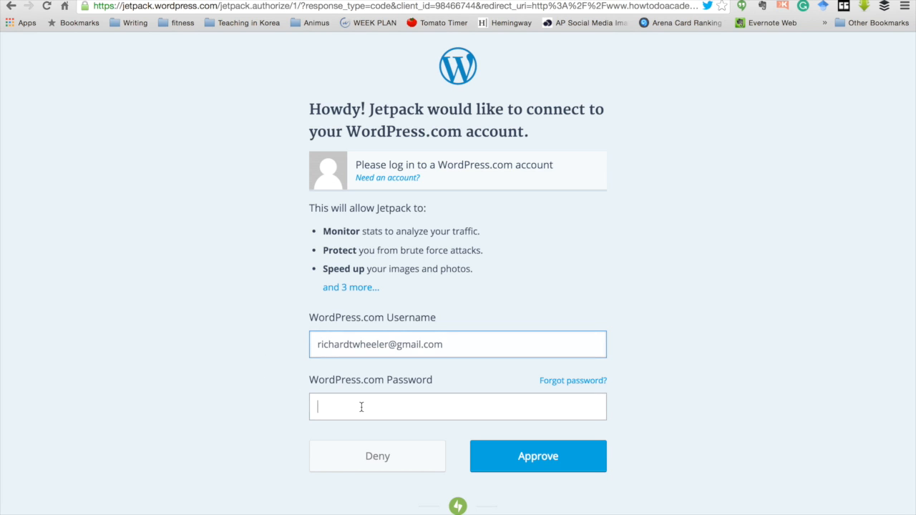
{"action": "type", "text": "**********"}
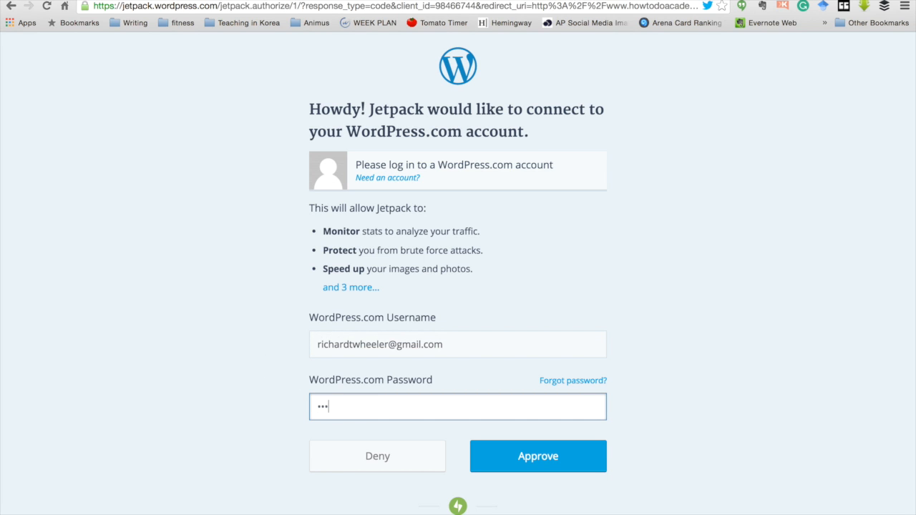
{"action": "type", "text": "***"}
{"action": "left_click", "coordinate": [560, 460]}
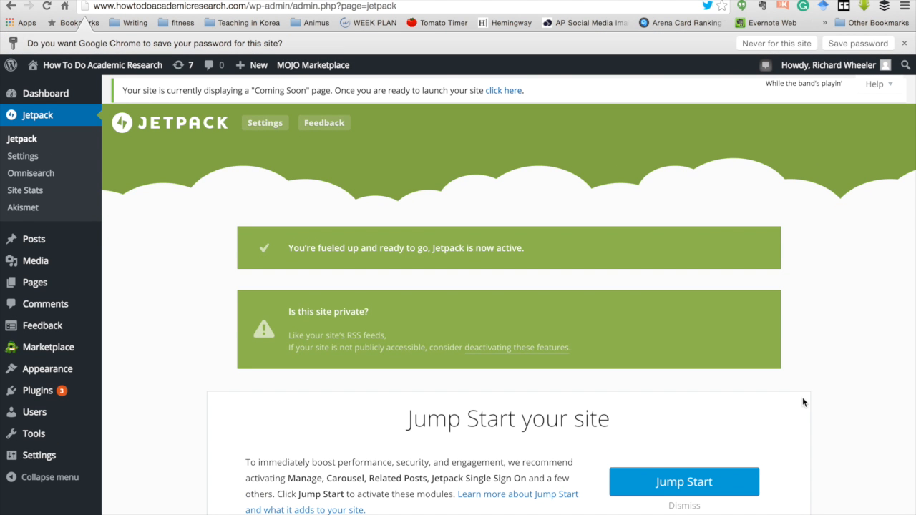
Step: Move down the Jetpack page and open Configure on the WordPress.com Stats card
{"action": "scroll", "coordinate": [802, 418], "scroll_direction": "down", "scroll_amount": 4}
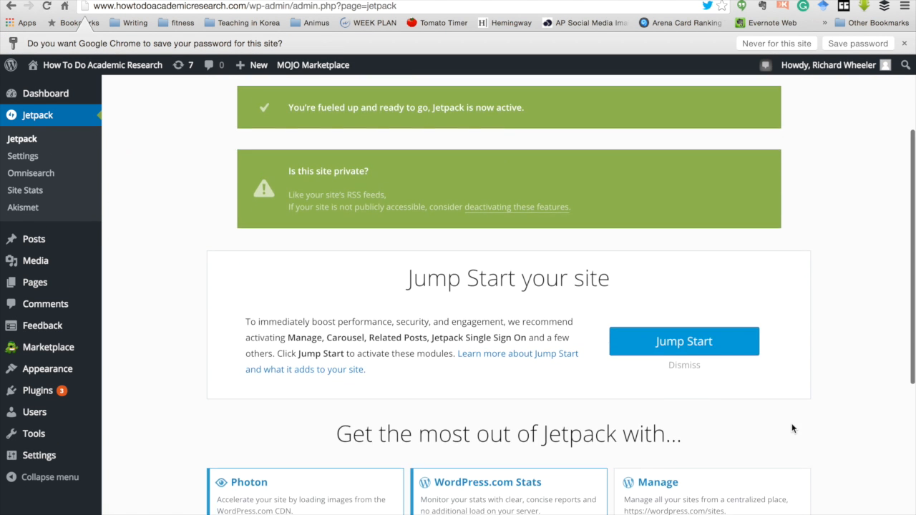
{"action": "scroll", "coordinate": [792, 428], "scroll_direction": "down", "scroll_amount": 5}
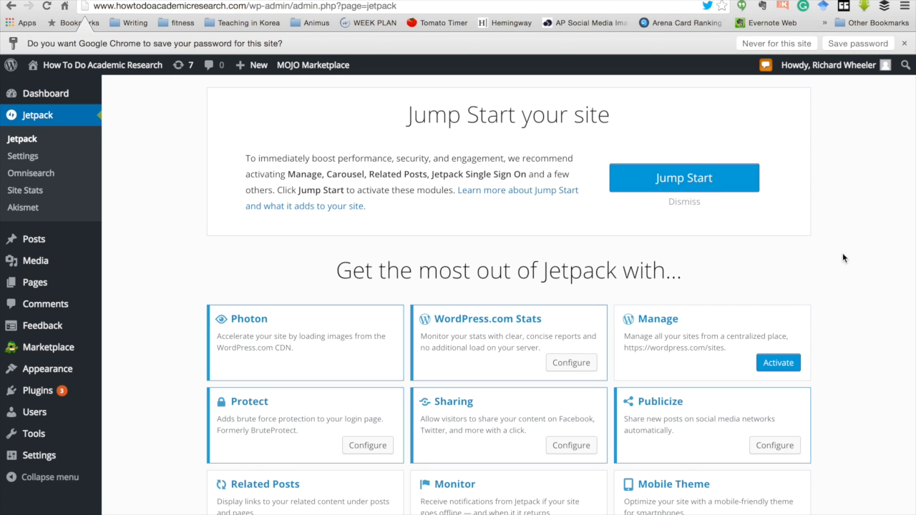
{"action": "scroll", "coordinate": [843, 254], "scroll_direction": "down", "scroll_amount": 3}
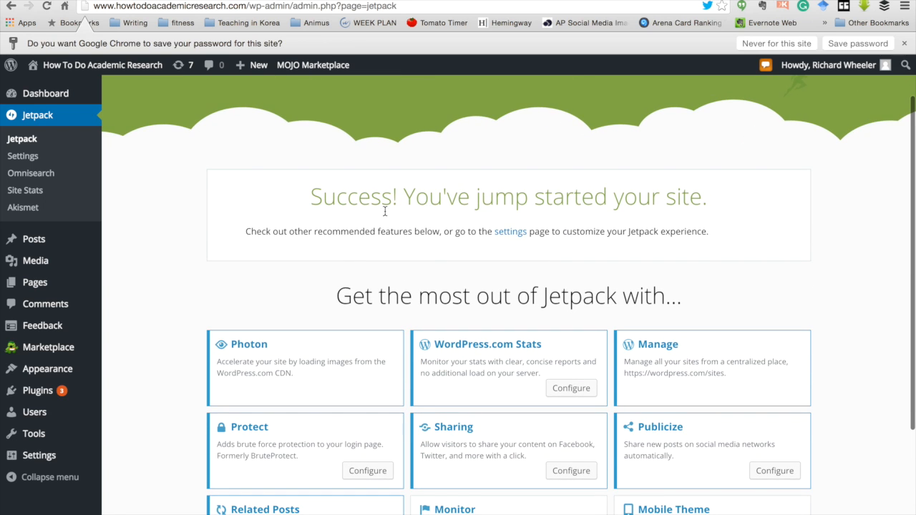
{"action": "left_click", "coordinate": [566, 389]}
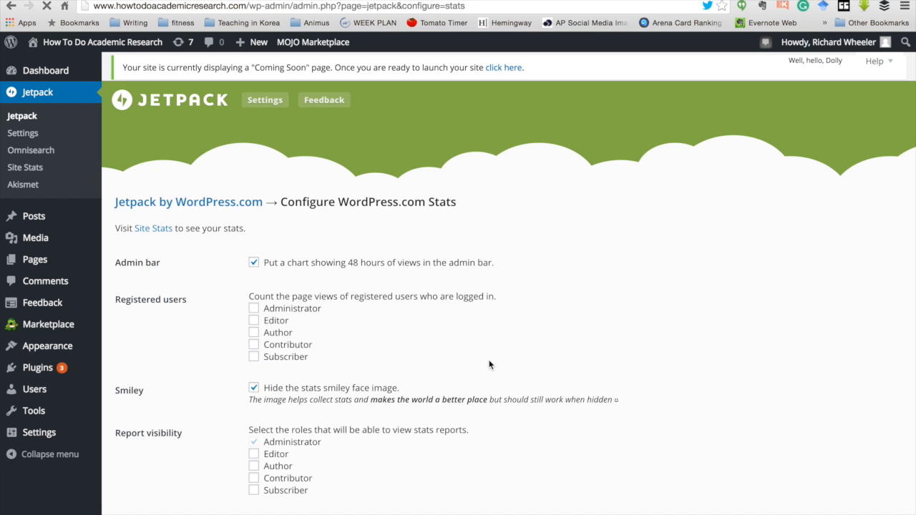
Step: Save the WordPress.com Stats settings unchanged, then go to the Akismet setup page
{"action": "scroll", "coordinate": [489, 364], "scroll_direction": "down", "scroll_amount": 3}
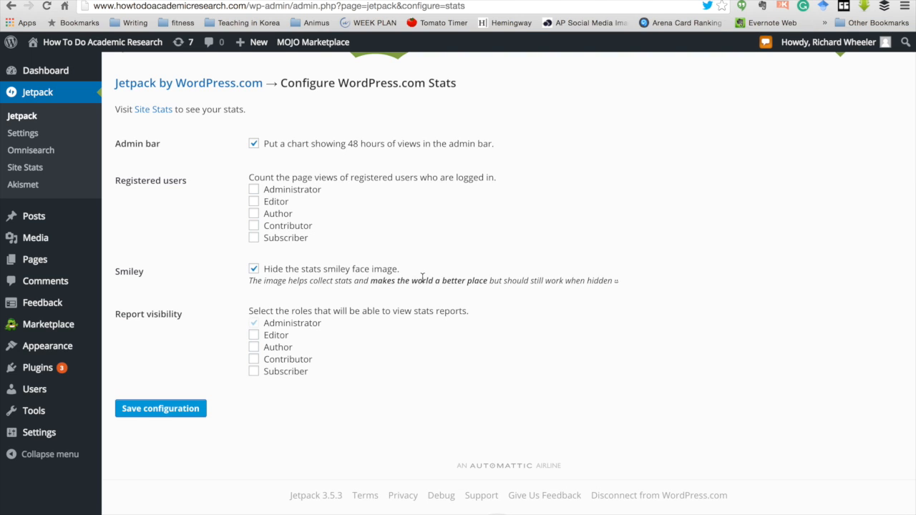
{"action": "left_click", "coordinate": [159, 416]}
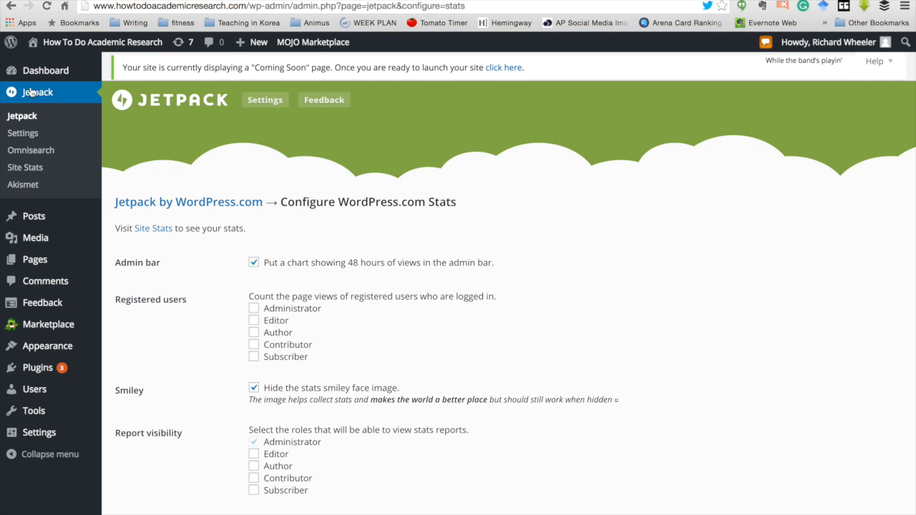
{"action": "left_click", "coordinate": [15, 187]}
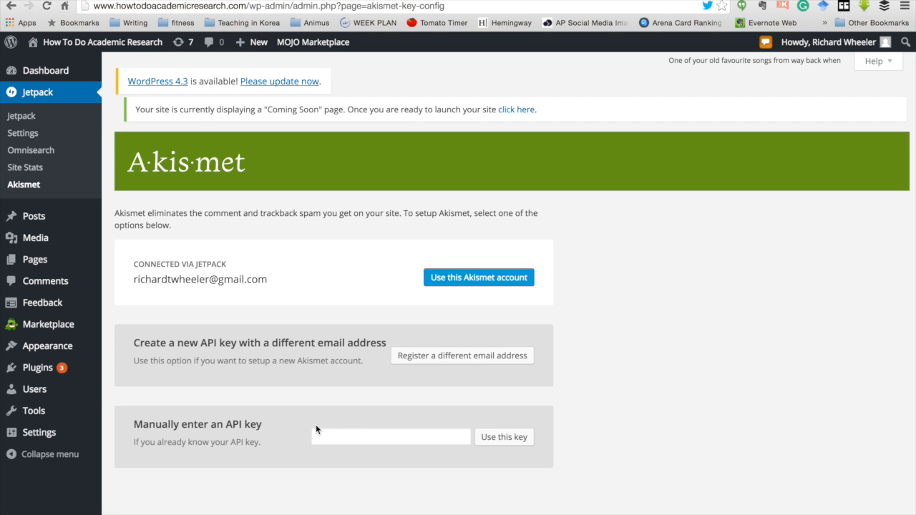
Step: Use the Jetpack-connected Personal Free Akismet account and save settings sending spam to the Spam folder
{"action": "left_click", "coordinate": [477, 279]}
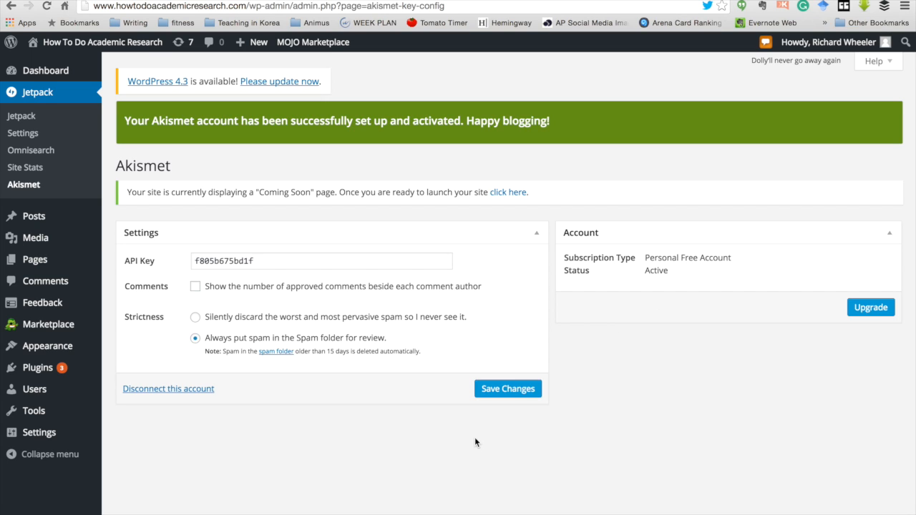
{"action": "left_click", "coordinate": [503, 389]}
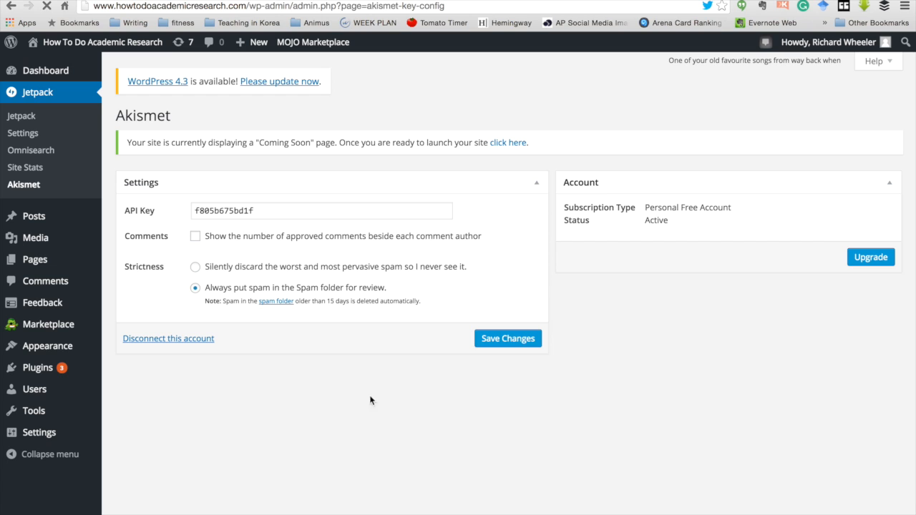
{"action": "mouse_move", "coordinate": [33, 369]}
Step: Go to Installed Plugins and review the five plugins, with WooCommerce inactive
{"action": "left_click", "coordinate": [33, 369]}
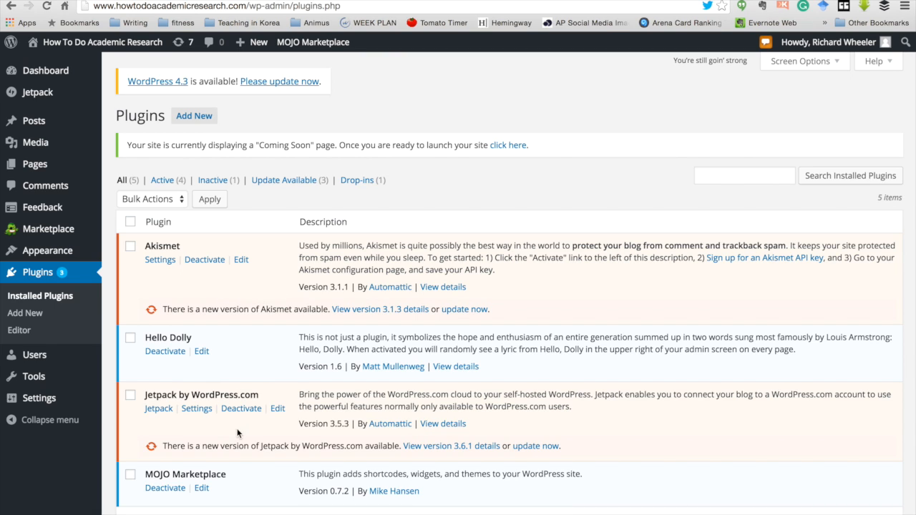
{"action": "scroll", "coordinate": [239, 401], "scroll_direction": "down", "scroll_amount": 4}
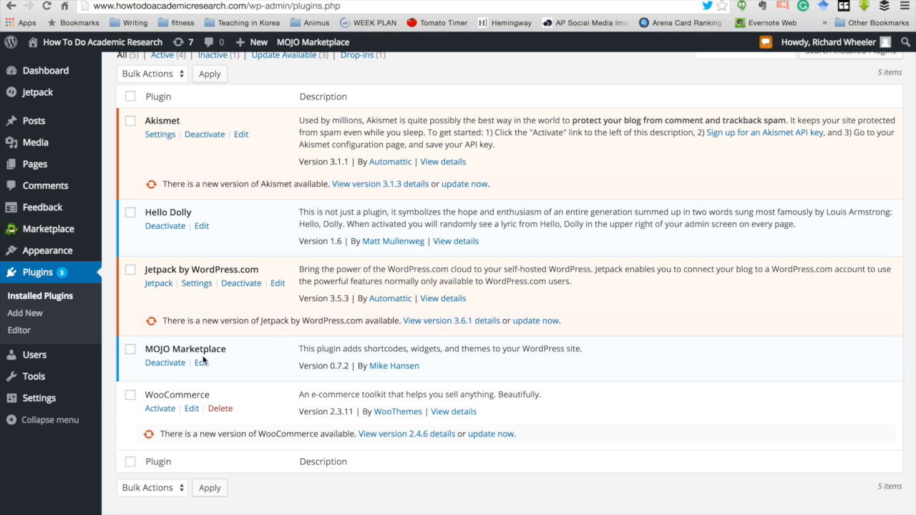
{"action": "scroll", "coordinate": [267, 357], "scroll_direction": "up", "scroll_amount": 1}
{"action": "scroll", "coordinate": [266, 358], "scroll_direction": "up", "scroll_amount": 2}
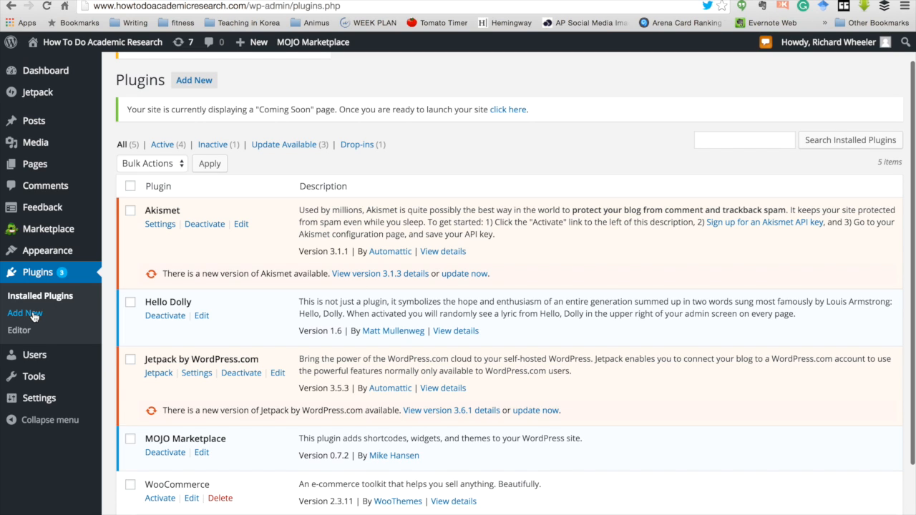
Step: Search the plugin directory for 'yoast seo' from the Add Plugins page
{"action": "left_click", "coordinate": [188, 83]}
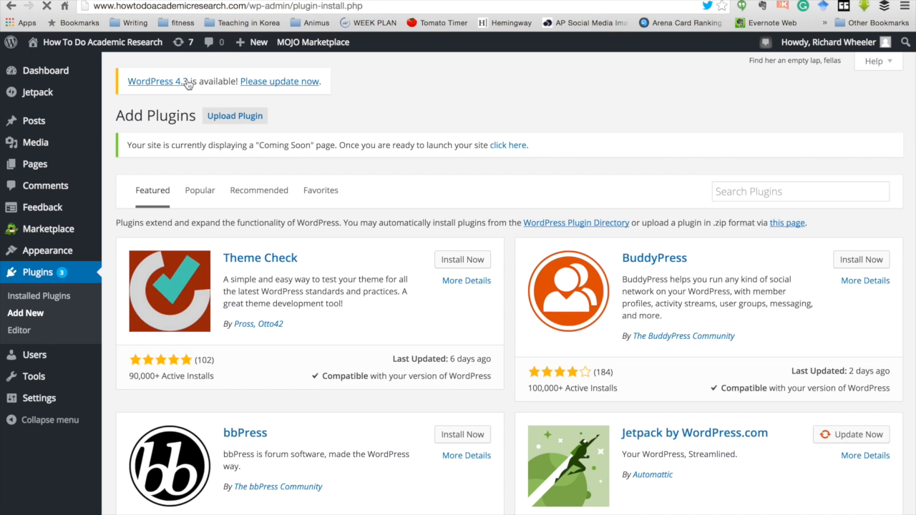
{"action": "left_click", "coordinate": [755, 189]}
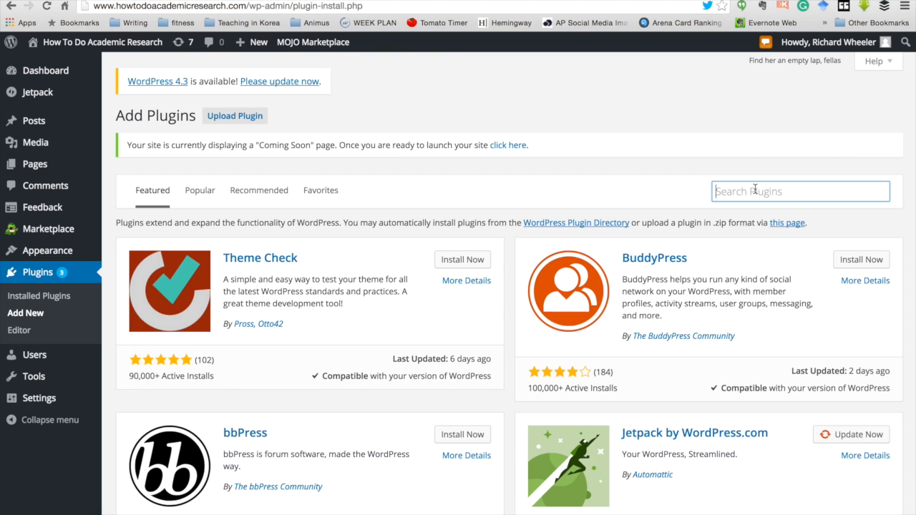
{"action": "type", "text": "yoast "}
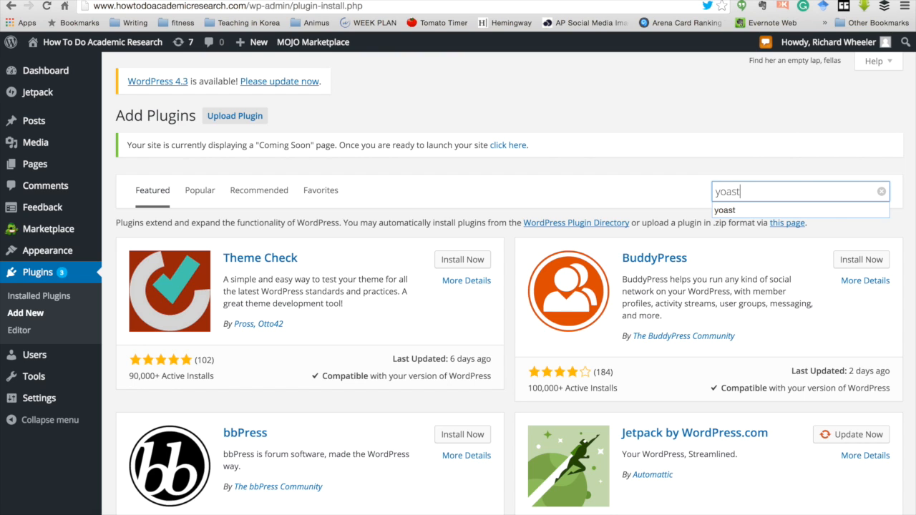
{"action": "type", "text": "seo"}
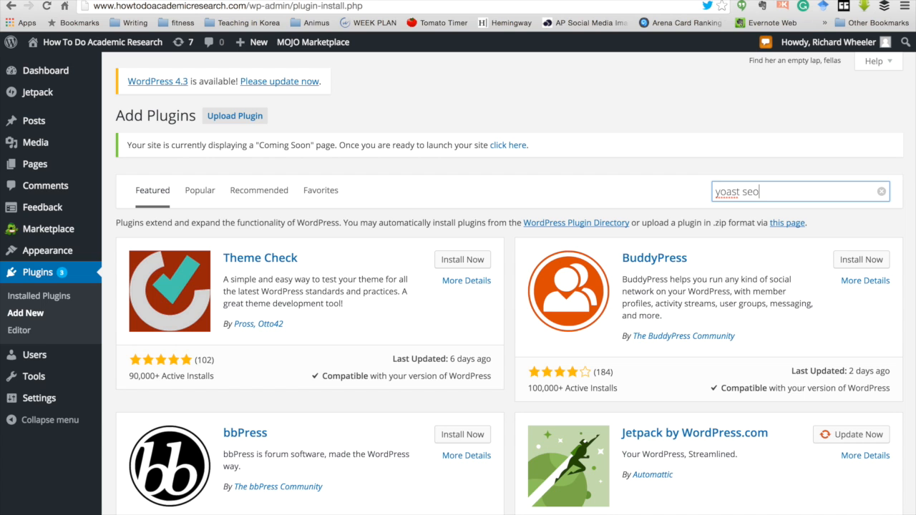
{"action": "key", "text": "Return"}
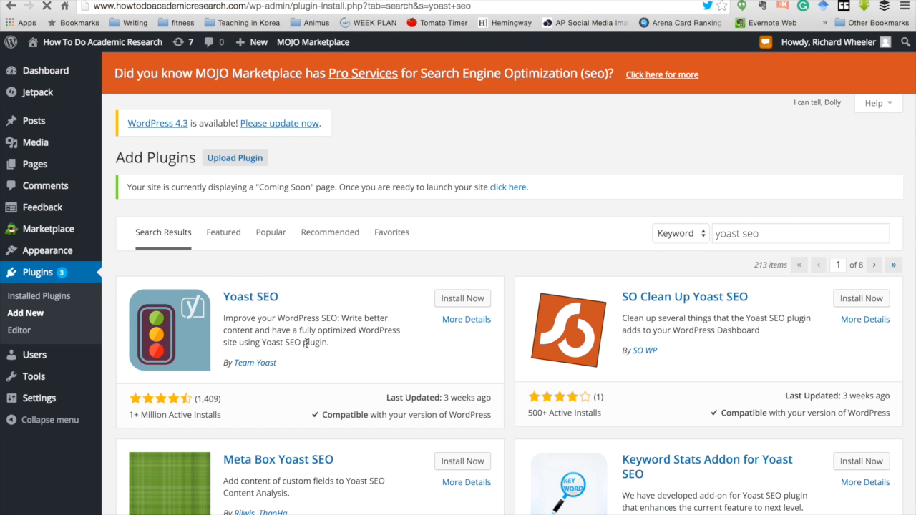
Step: Install and activate Yoast SEO 2.3.4 and close its welcome tour
{"action": "left_click", "coordinate": [456, 301]}
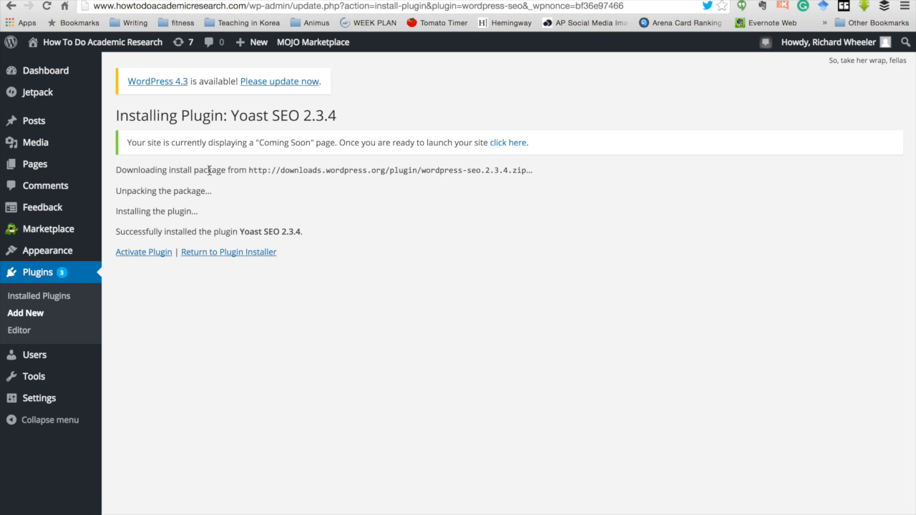
{"action": "left_click", "coordinate": [149, 254]}
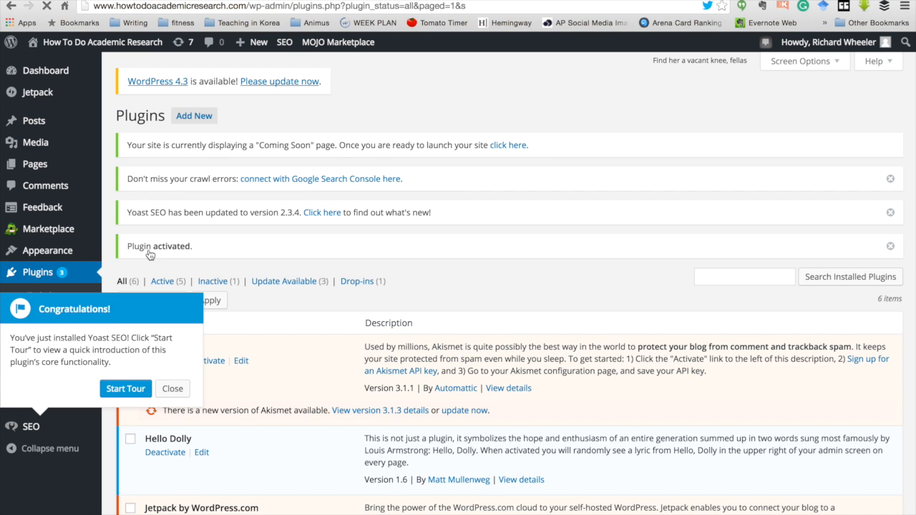
{"action": "left_click", "coordinate": [173, 389]}
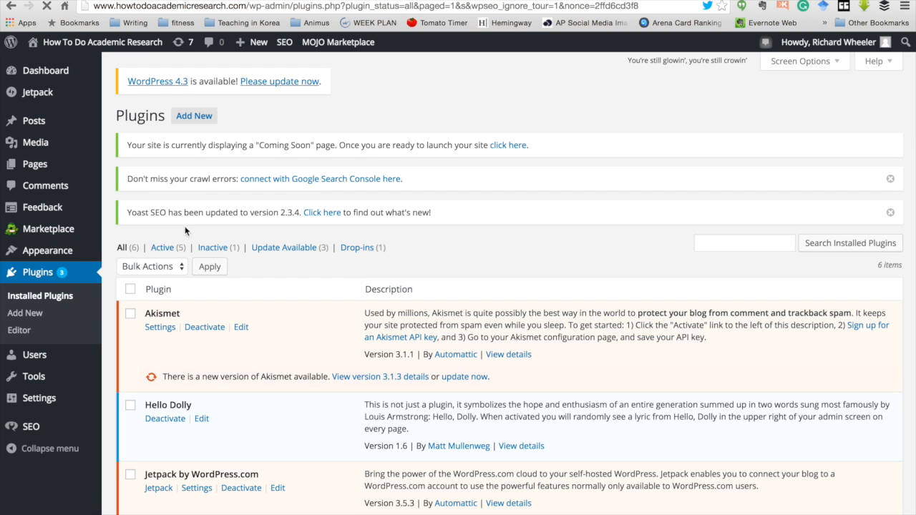
{"action": "left_click", "coordinate": [193, 116]}
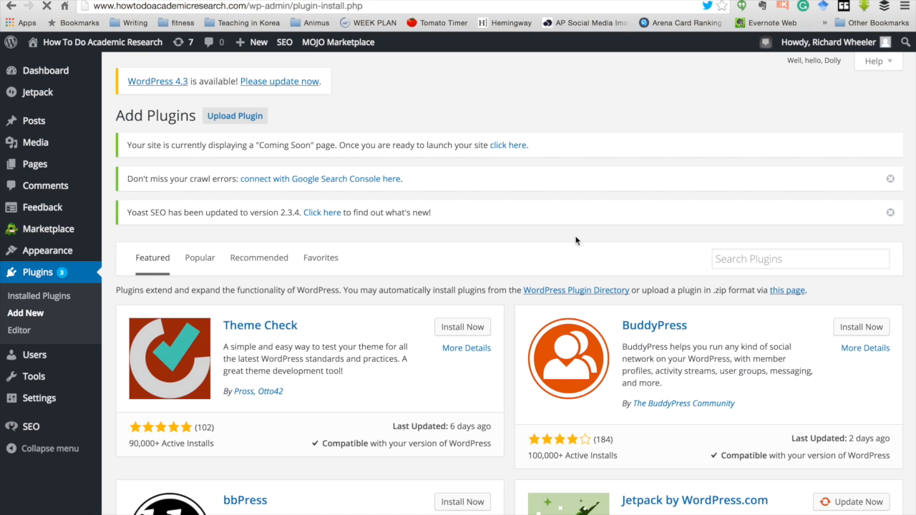
Step: Search 'pretty links', then install and activate Pretty Link Lite 1.6.8
{"action": "left_click", "coordinate": [757, 260]}
{"action": "type", "text": "pretty links"}
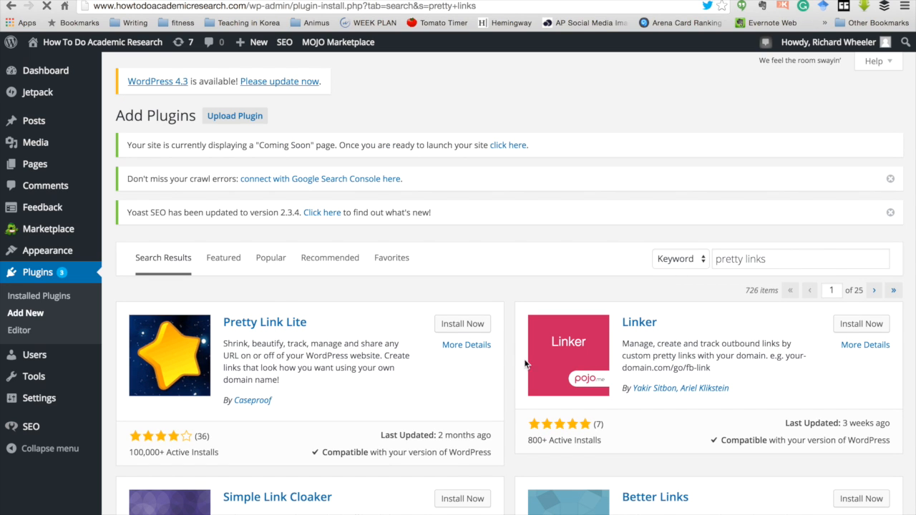
{"action": "left_click", "coordinate": [474, 327]}
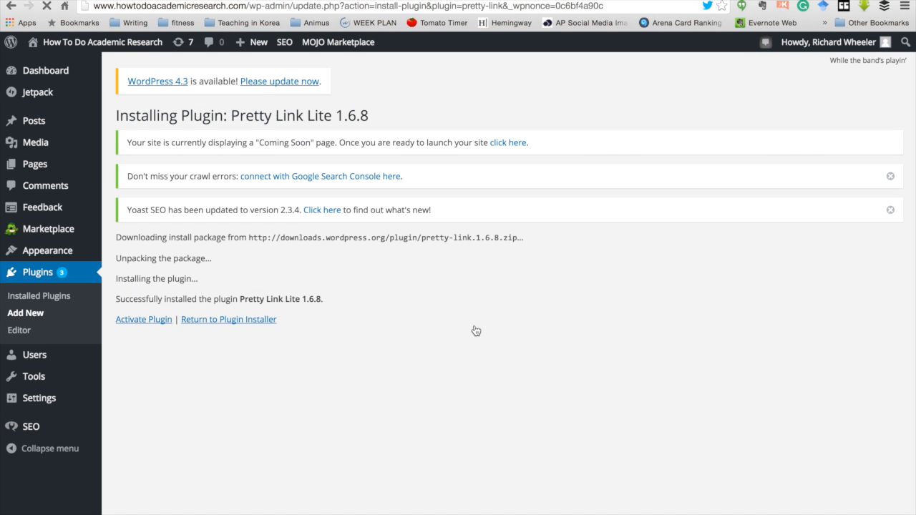
{"action": "left_click", "coordinate": [141, 326]}
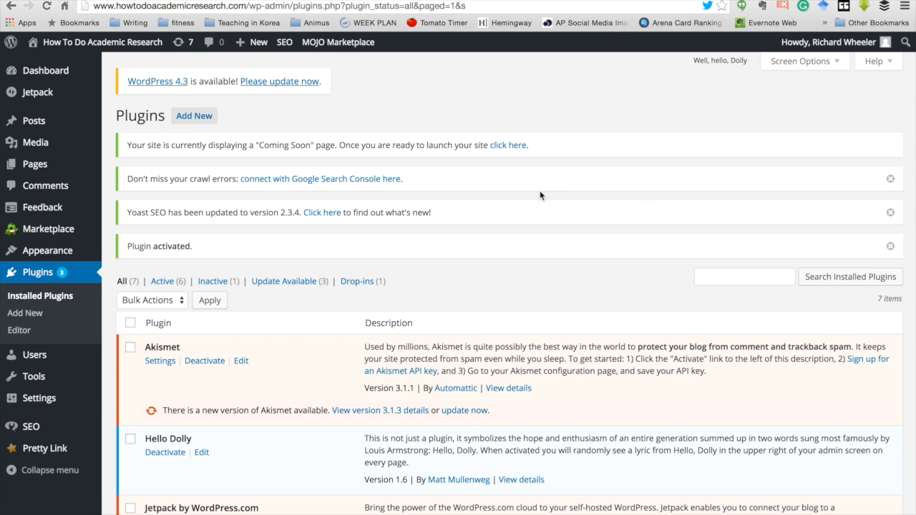
{"action": "left_click", "coordinate": [198, 118]}
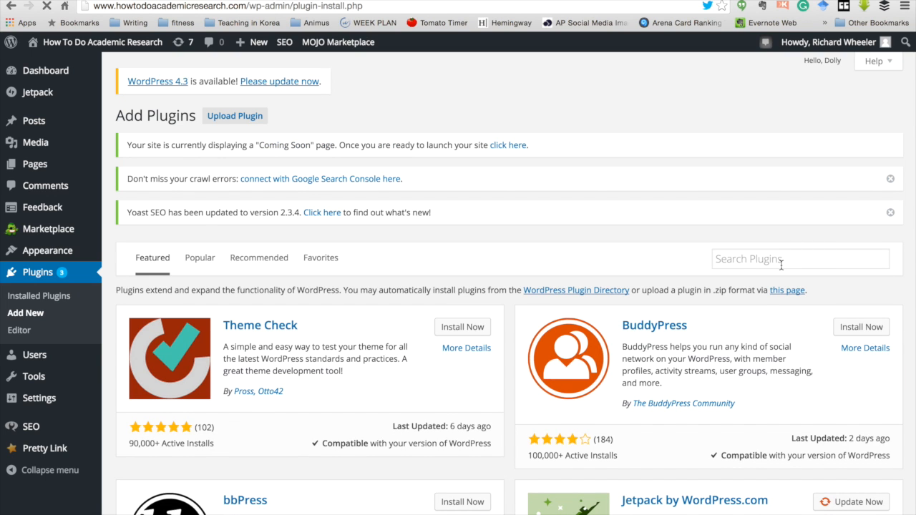
Step: Search 'sumome', then install and activate the SumoMe Free Tools 1.10 plugin
{"action": "left_click", "coordinate": [780, 260]}
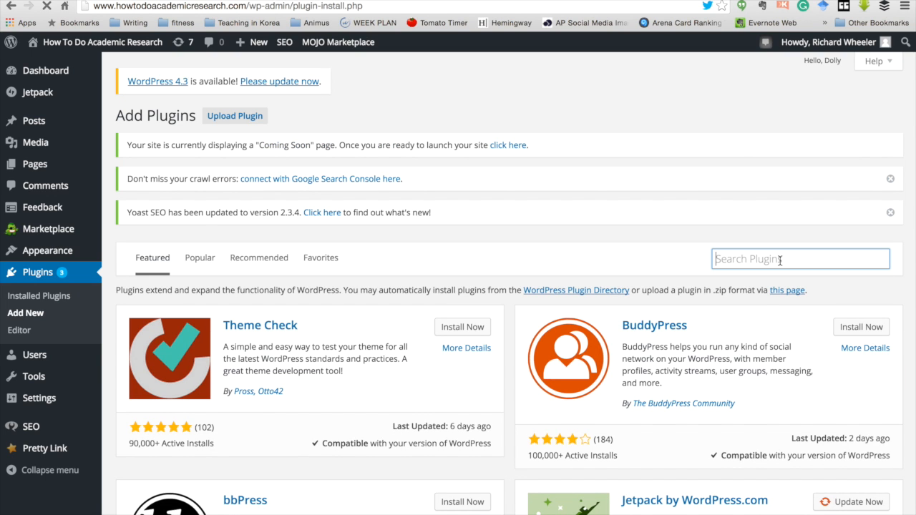
{"action": "type", "text": "sumome"}
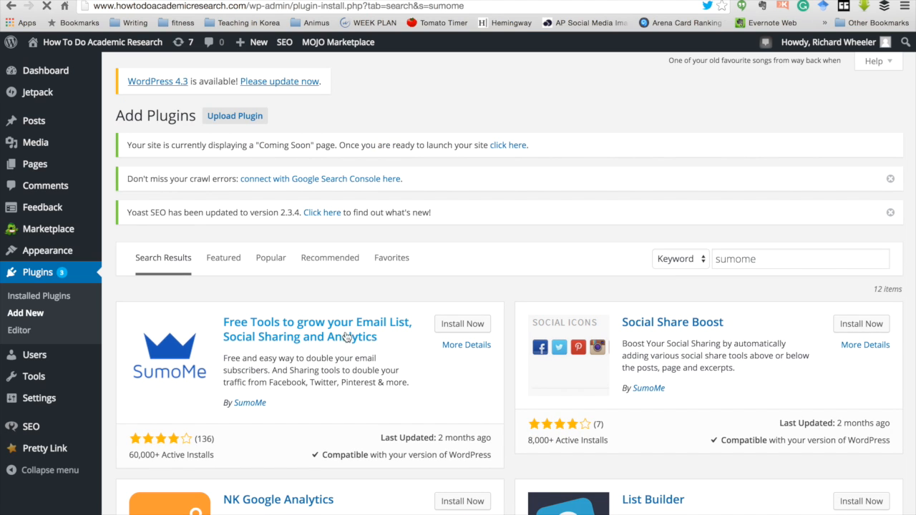
{"action": "left_click", "coordinate": [451, 330]}
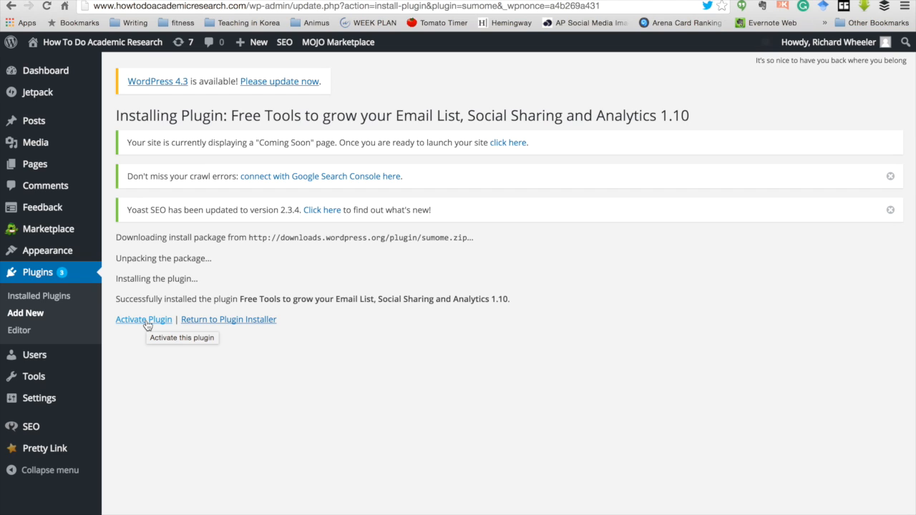
{"action": "left_click", "coordinate": [147, 324]}
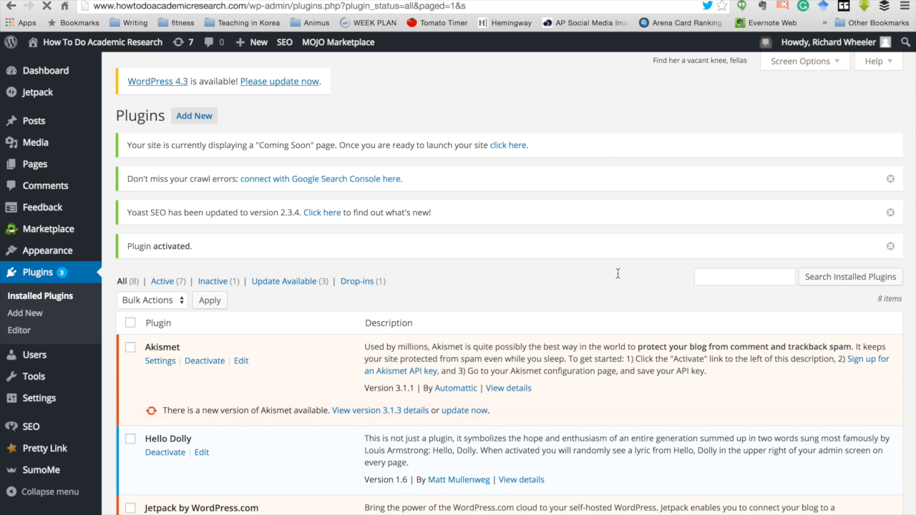
{"action": "left_click", "coordinate": [757, 279]}
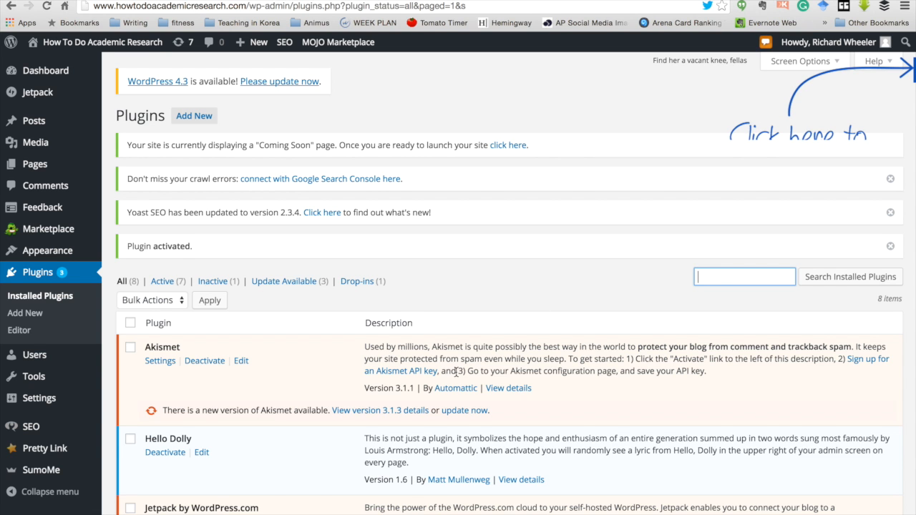
{"action": "scroll", "coordinate": [604, 297], "scroll_direction": "down", "scroll_amount": 5}
{"action": "scroll", "coordinate": [457, 377], "scroll_direction": "down", "scroll_amount": 5}
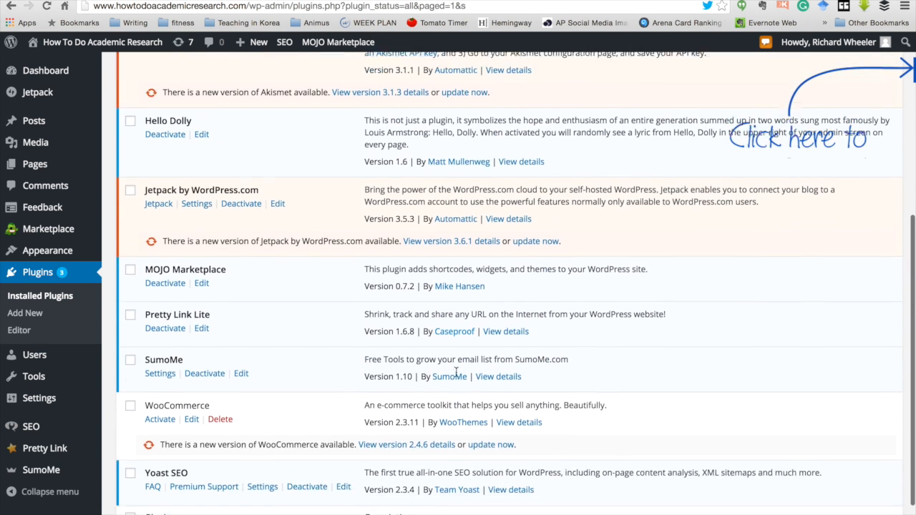
{"action": "scroll", "coordinate": [456, 373], "scroll_direction": "down", "scroll_amount": 1}
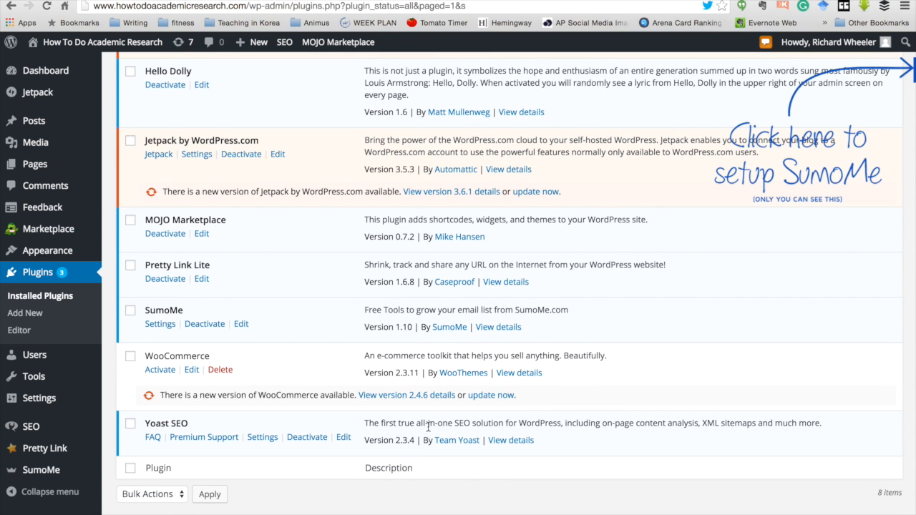
{"action": "scroll", "coordinate": [522, 268], "scroll_direction": "up", "scroll_amount": 10}
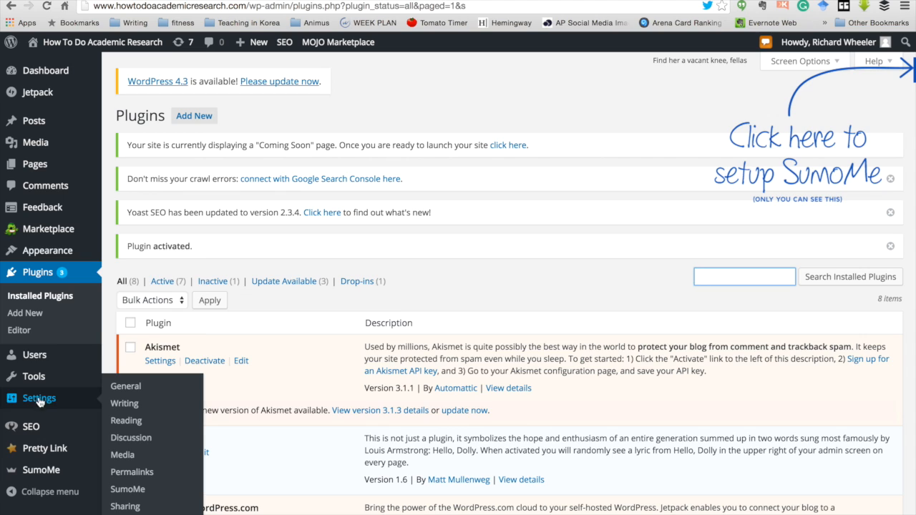
{"action": "mouse_move", "coordinate": [33, 252]}
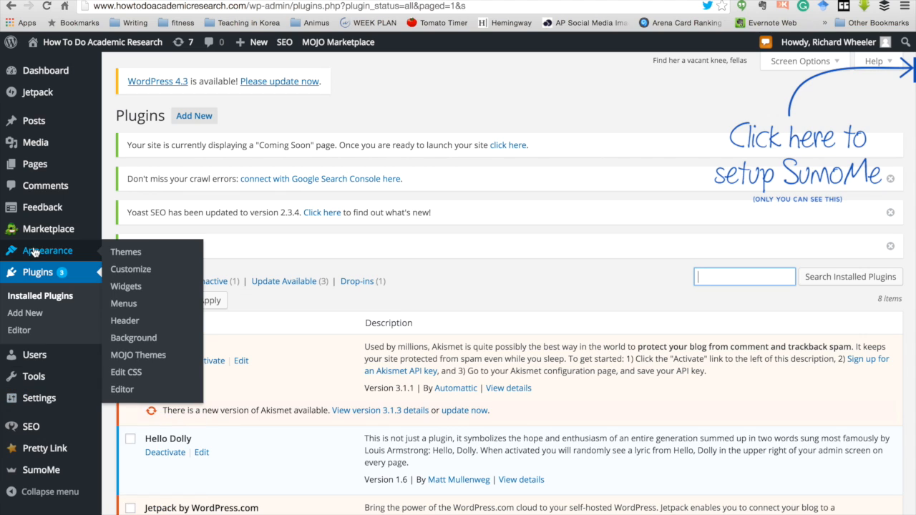
Step: Go to Appearance > Themes and choose Add New to reach the theme upload page
{"action": "left_click", "coordinate": [135, 254]}
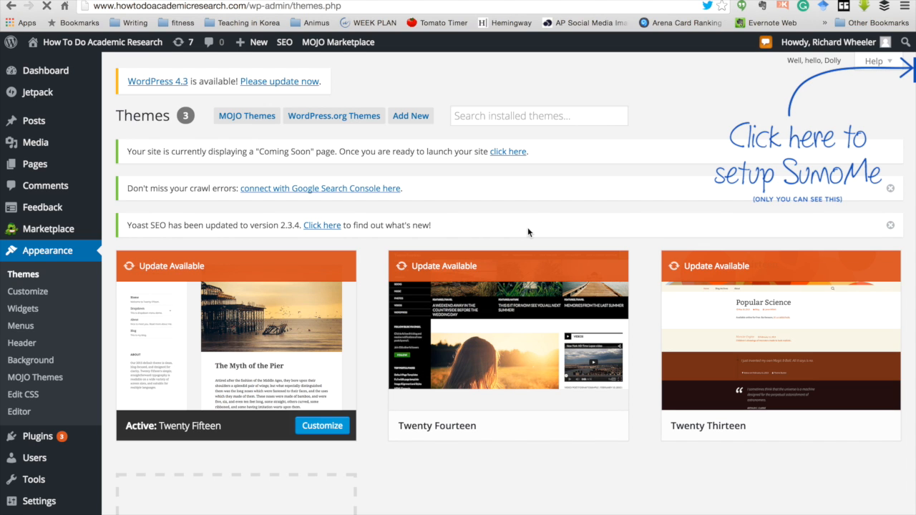
{"action": "scroll", "coordinate": [528, 229], "scroll_direction": "down", "scroll_amount": 3}
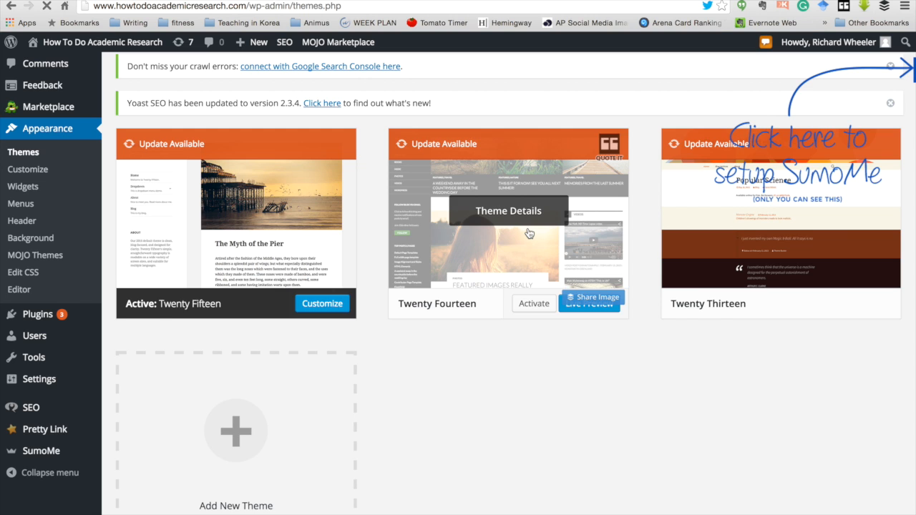
{"action": "scroll", "coordinate": [528, 233], "scroll_direction": "up", "scroll_amount": 3}
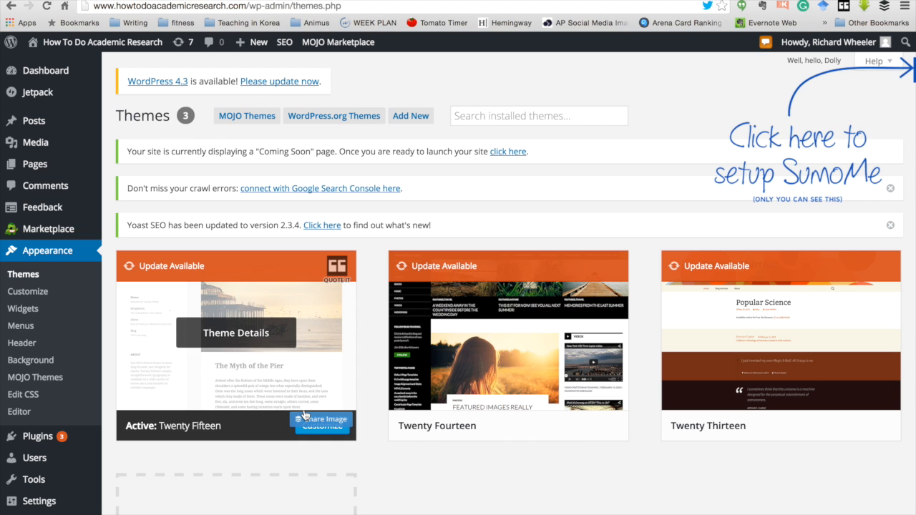
{"action": "scroll", "coordinate": [172, 376], "scroll_direction": "down", "scroll_amount": 1}
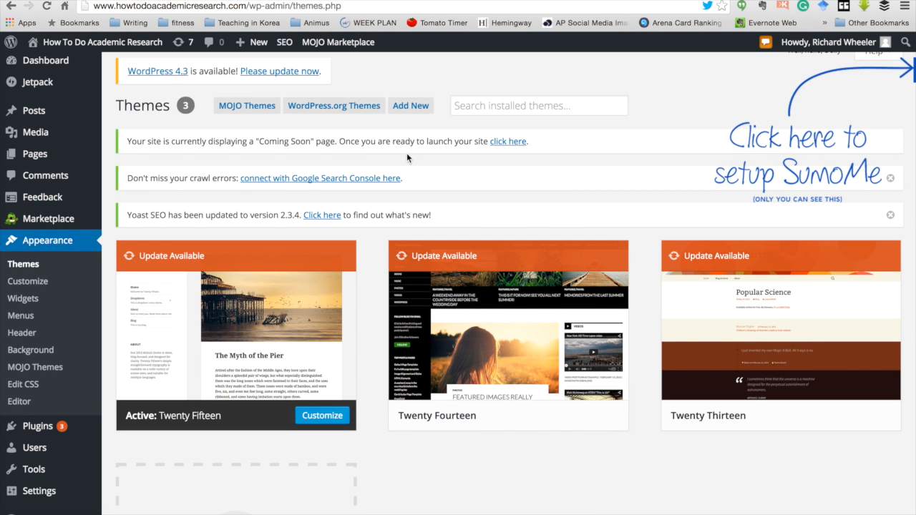
{"action": "left_click", "coordinate": [409, 114]}
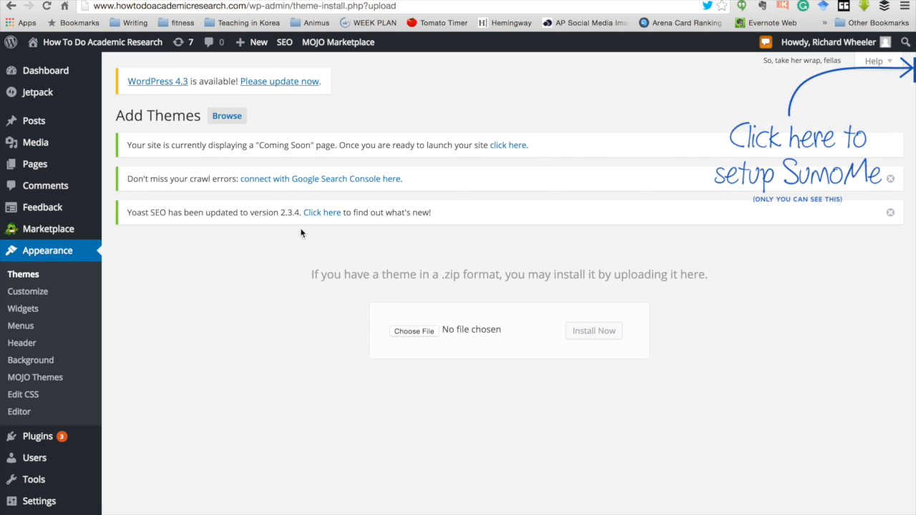
Step: Switch Add Themes to browsing directory themes and show the Feature Filter panel
{"action": "left_click", "coordinate": [229, 118]}
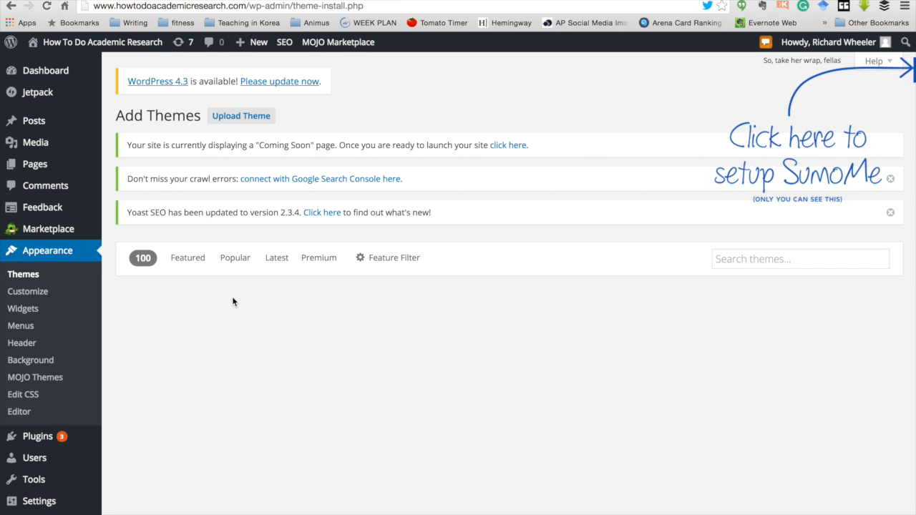
{"action": "scroll", "coordinate": [352, 343], "scroll_direction": "down", "scroll_amount": 3}
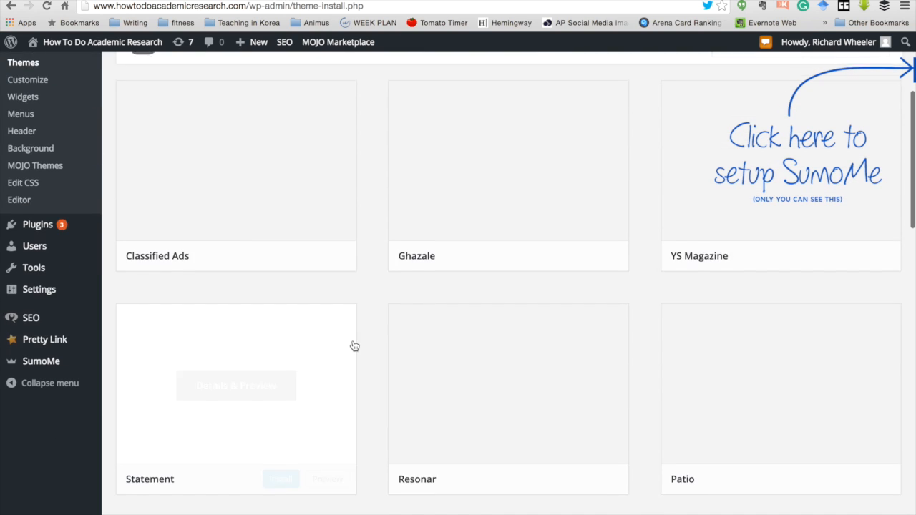
{"action": "scroll", "coordinate": [353, 346], "scroll_direction": "up", "scroll_amount": 1}
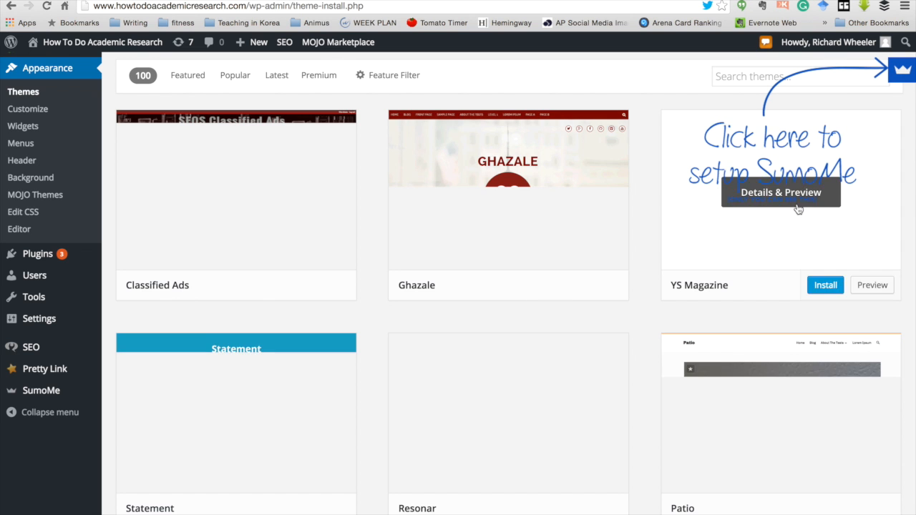
{"action": "scroll", "coordinate": [666, 158], "scroll_direction": "up", "scroll_amount": 5}
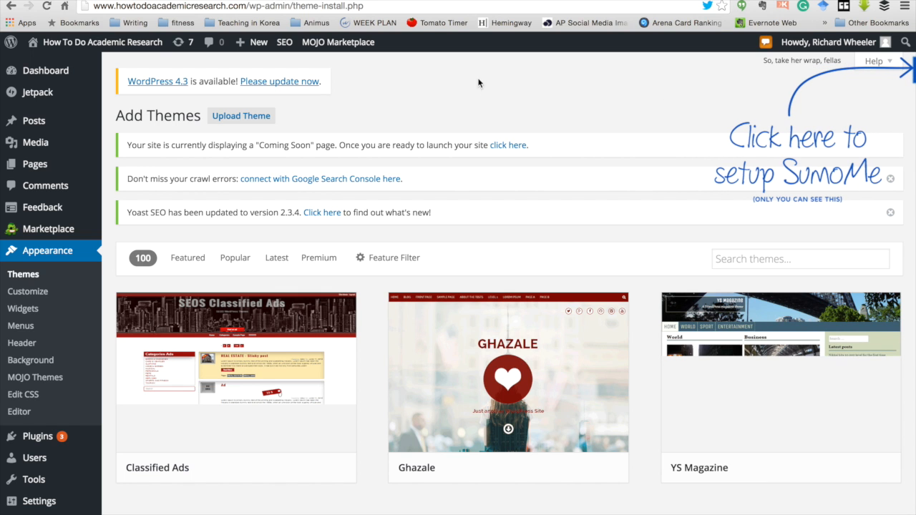
{"action": "scroll", "coordinate": [466, 95], "scroll_direction": "down", "scroll_amount": 1}
{"action": "scroll", "coordinate": [465, 96], "scroll_direction": "up", "scroll_amount": 1}
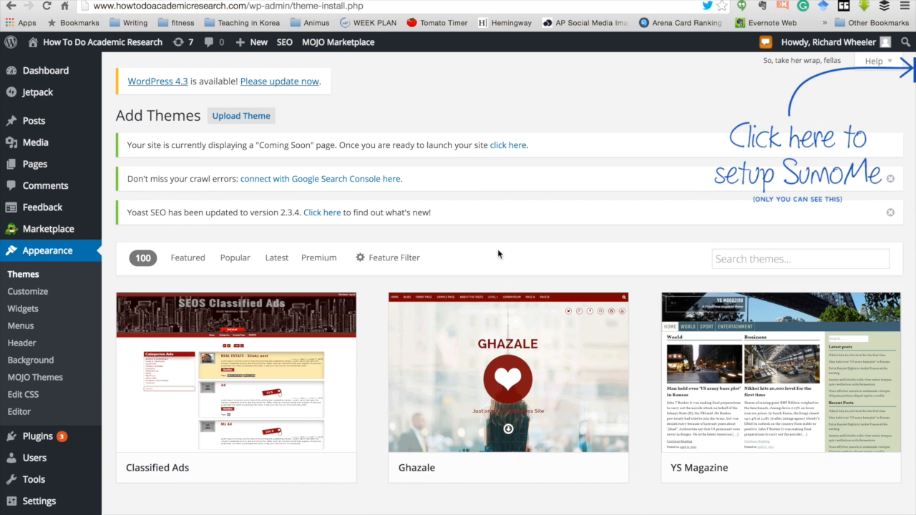
{"action": "left_click", "coordinate": [403, 262]}
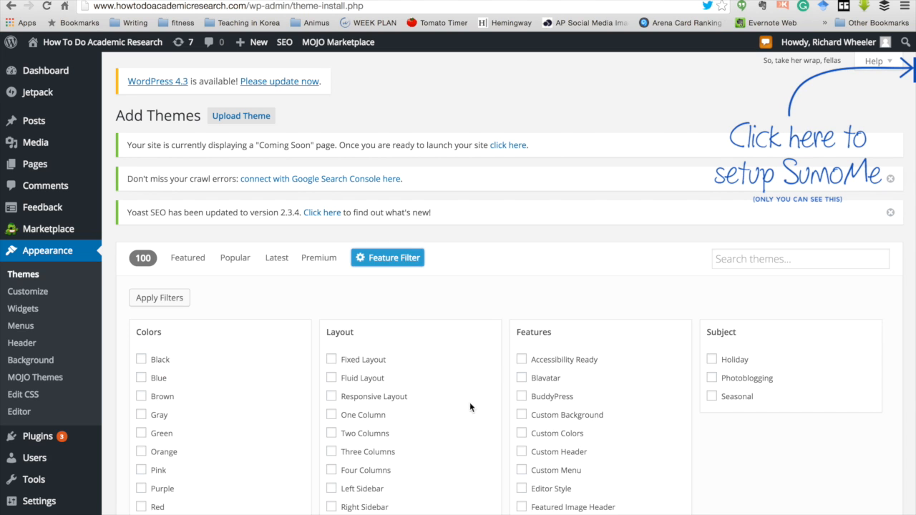
Step: Filter themes by Full Width Template, Theme Options, Purple and Responsive Layout to get 52 results
{"action": "scroll", "coordinate": [478, 420], "scroll_direction": "down", "scroll_amount": 5}
{"action": "scroll", "coordinate": [480, 425], "scroll_direction": "up", "scroll_amount": 2}
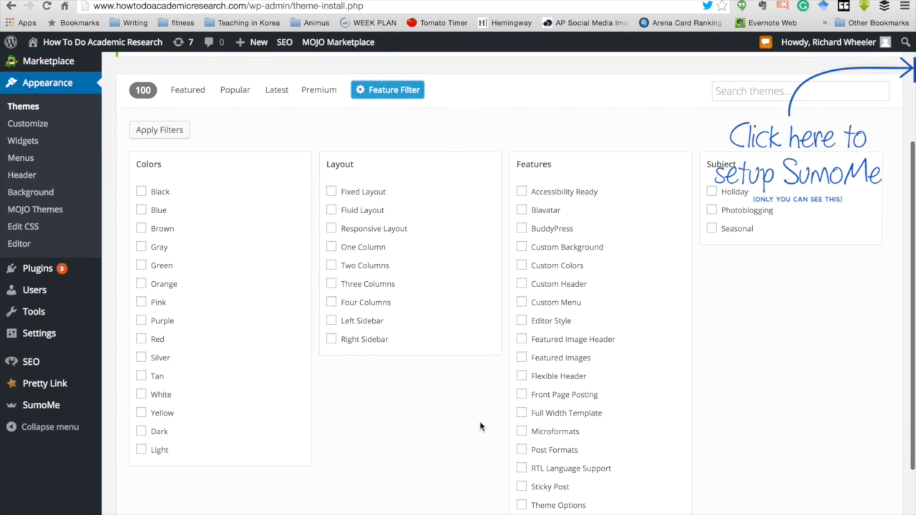
{"action": "scroll", "coordinate": [480, 426], "scroll_direction": "up", "scroll_amount": 2}
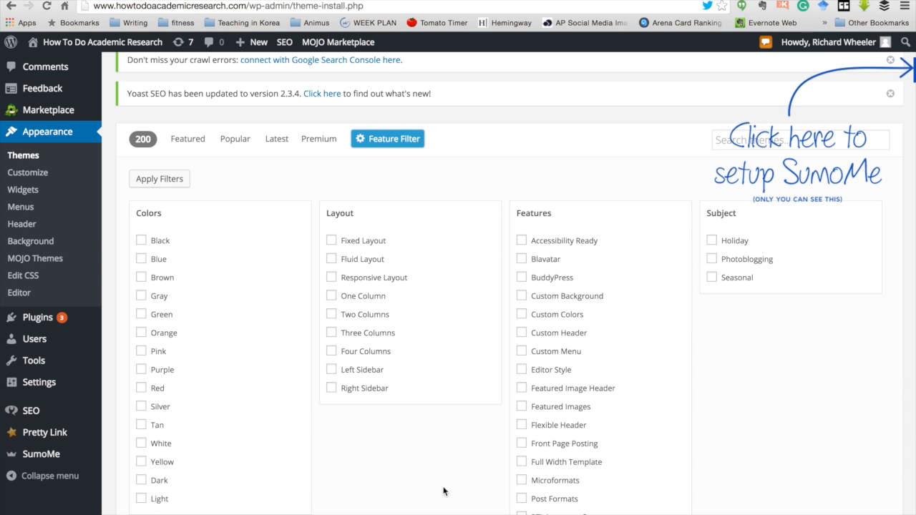
{"action": "left_click", "coordinate": [521, 463]}
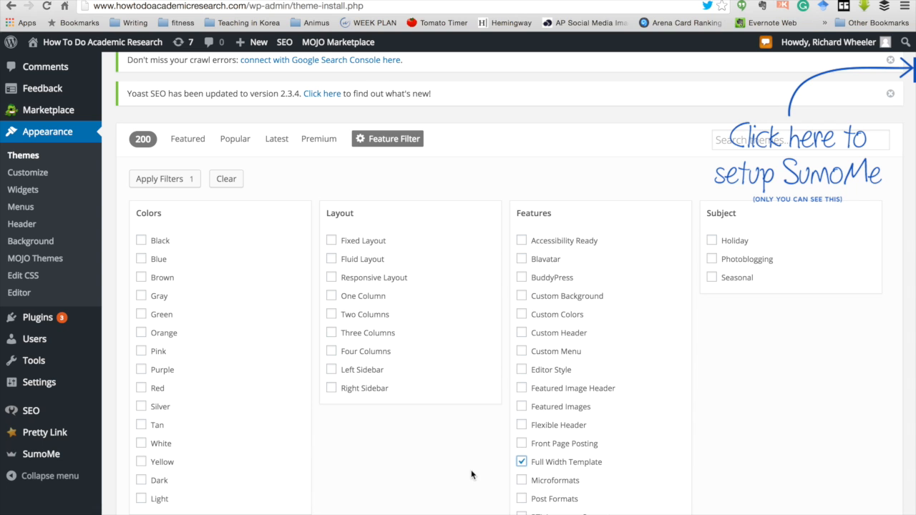
{"action": "scroll", "coordinate": [471, 475], "scroll_direction": "down", "scroll_amount": 3}
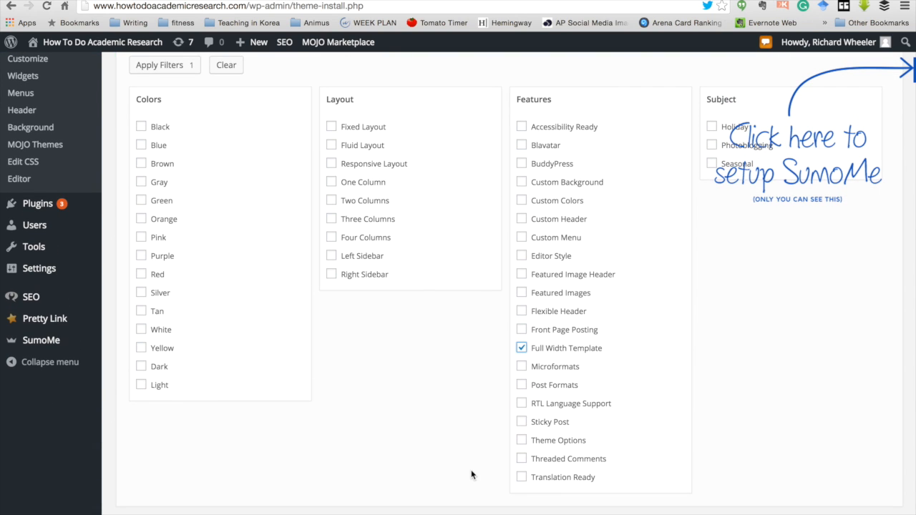
{"action": "left_click", "coordinate": [523, 441]}
{"action": "left_click", "coordinate": [142, 259]}
{"action": "scroll", "coordinate": [419, 322], "scroll_direction": "up", "scroll_amount": 3}
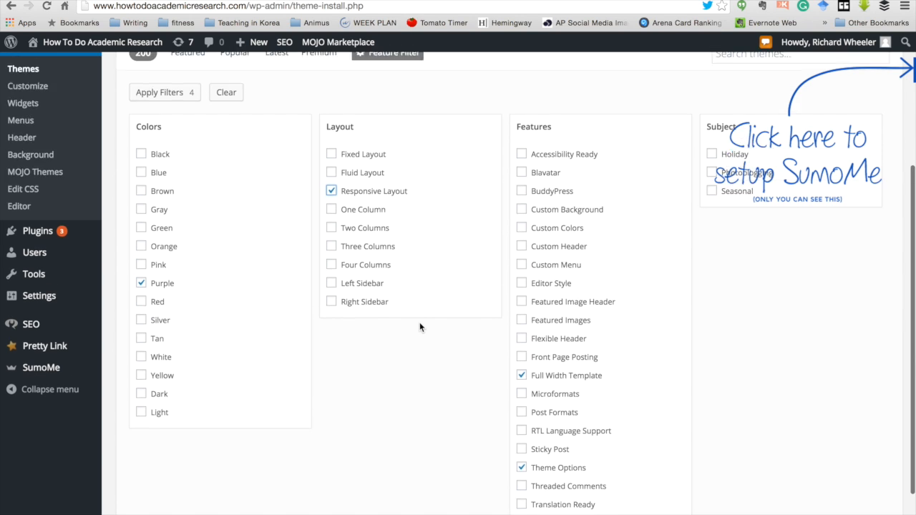
{"action": "scroll", "coordinate": [419, 323], "scroll_direction": "up", "scroll_amount": 5}
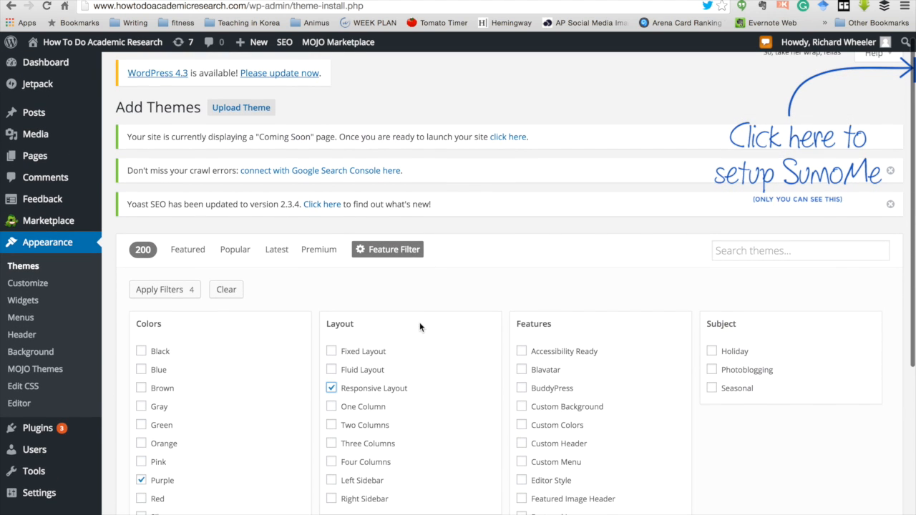
{"action": "scroll", "coordinate": [419, 322], "scroll_direction": "down", "scroll_amount": 3}
{"action": "left_click", "coordinate": [171, 213]}
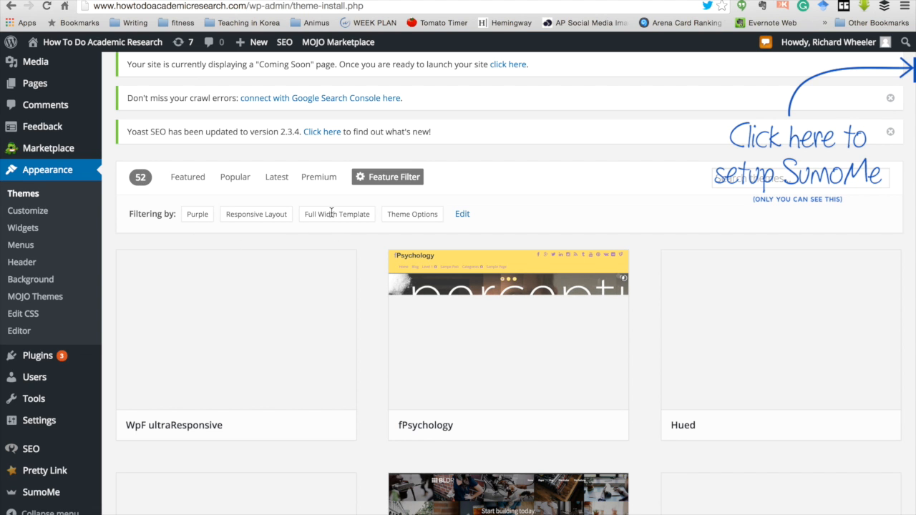
Step: Scroll the filtered theme results down to the BLDR theme card
{"action": "scroll", "coordinate": [380, 300], "scroll_direction": "down", "scroll_amount": 5}
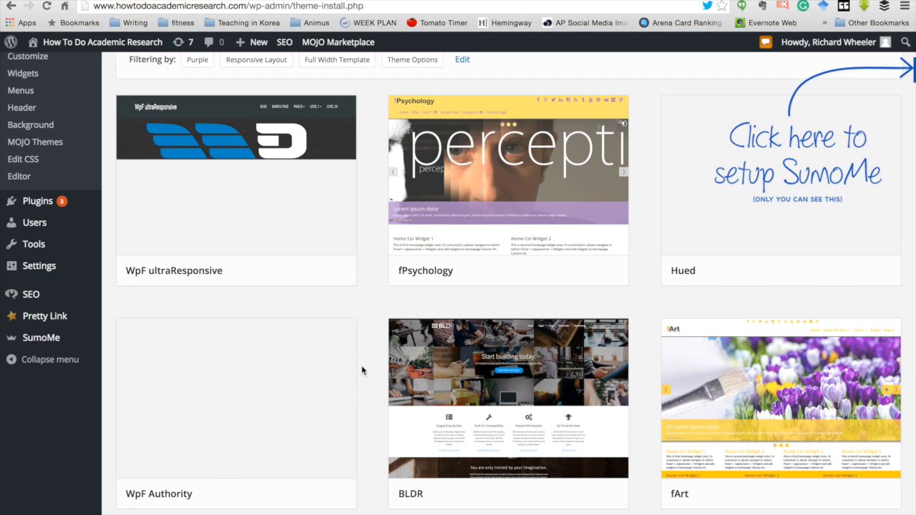
{"action": "scroll", "coordinate": [362, 365], "scroll_direction": "down", "scroll_amount": 3}
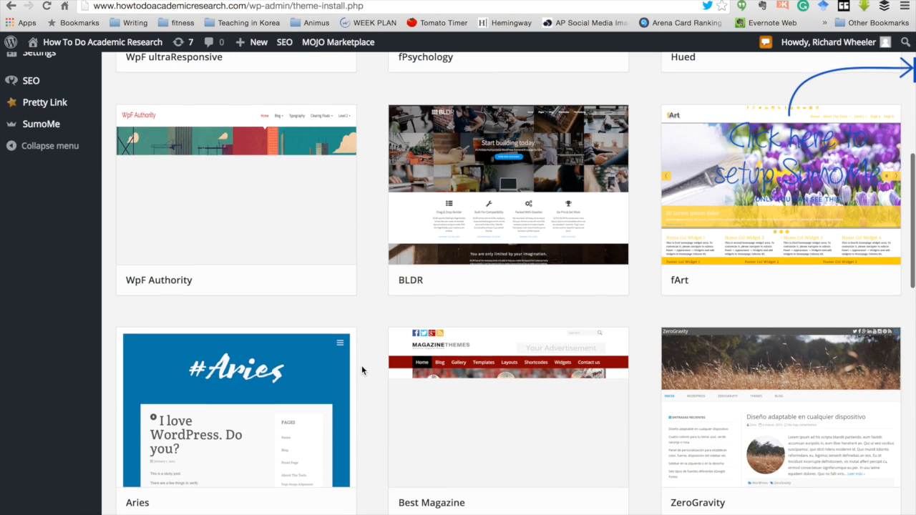
{"action": "mouse_move", "coordinate": [528, 212]}
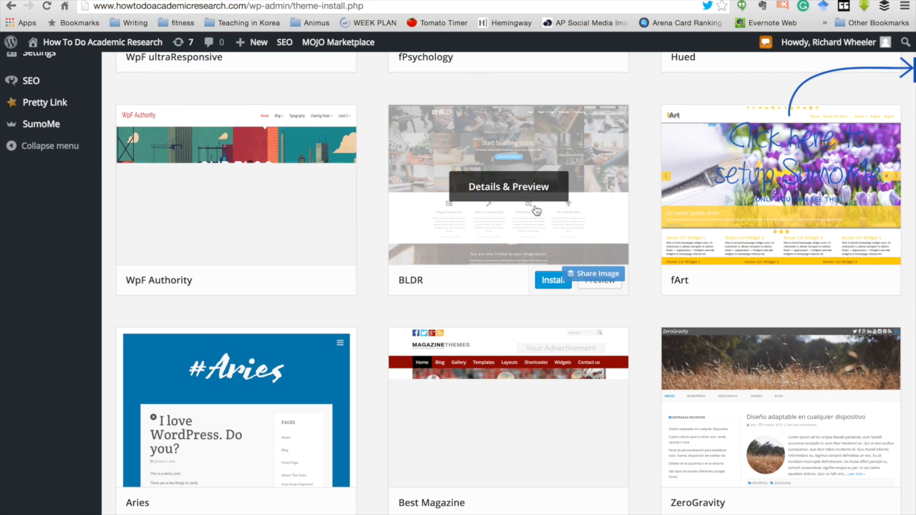
Step: Preview the BLDR theme's details and install version 1.1.0
{"action": "left_click", "coordinate": [516, 192]}
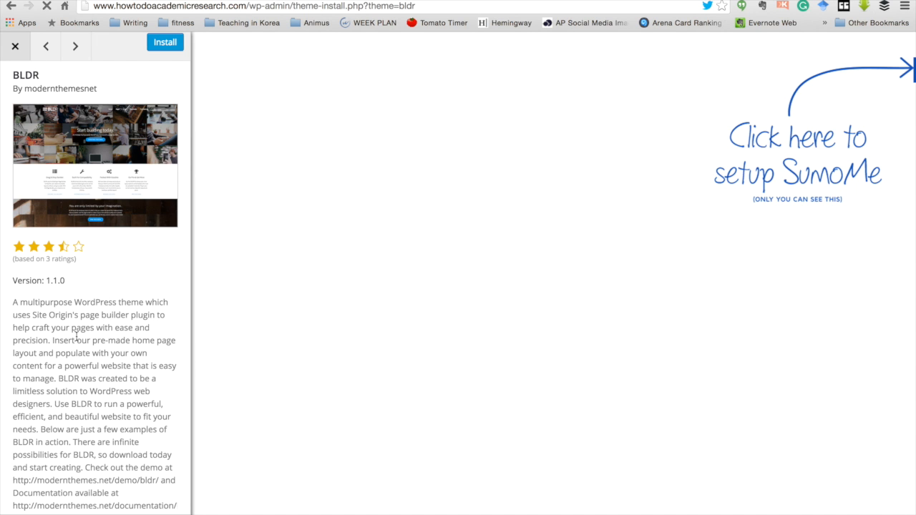
{"action": "scroll", "coordinate": [77, 337], "scroll_direction": "down", "scroll_amount": 2}
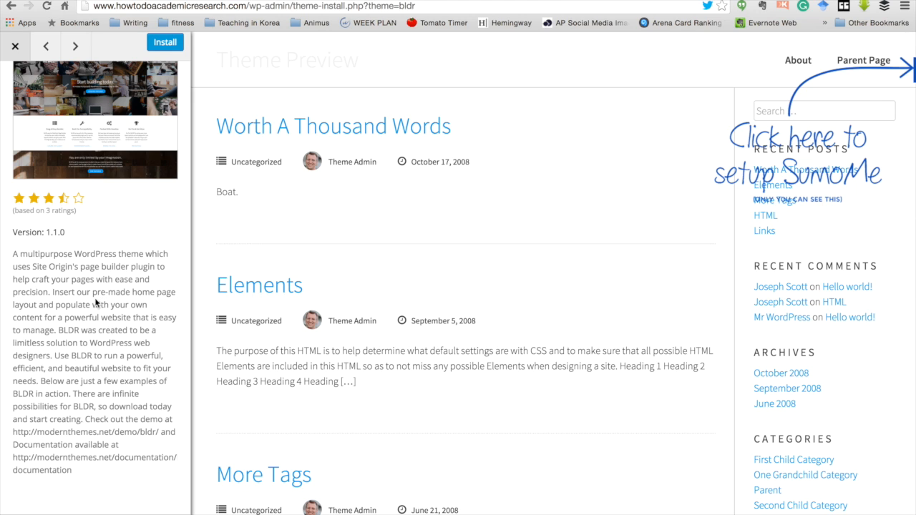
{"action": "scroll", "coordinate": [108, 311], "scroll_direction": "up", "scroll_amount": 2}
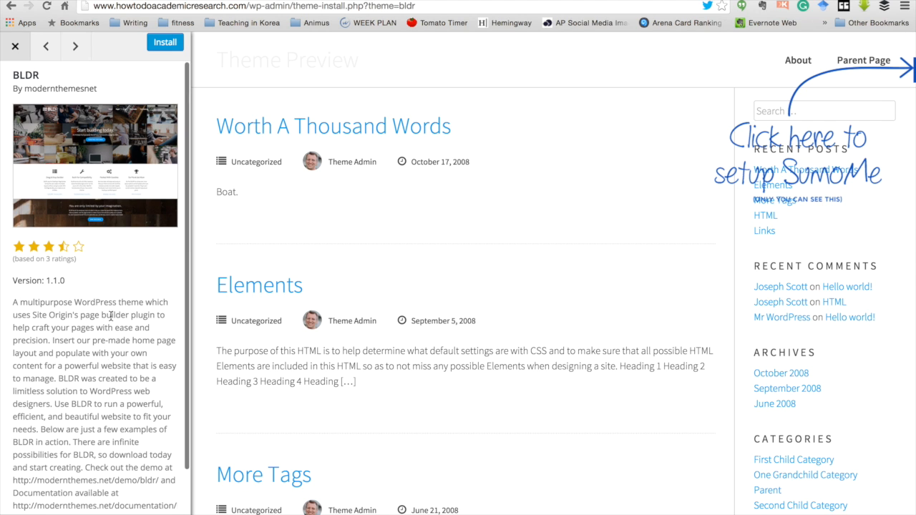
{"action": "left_click", "coordinate": [165, 42]}
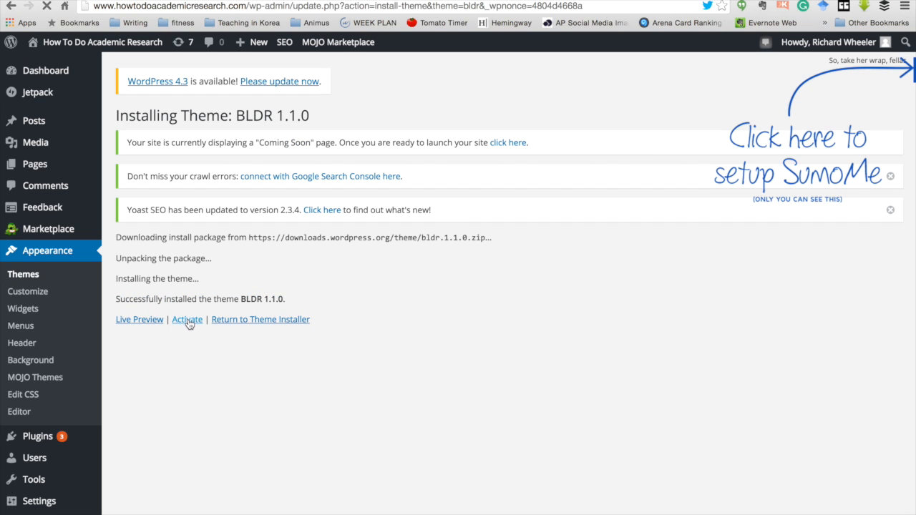
Step: Activate BLDR, review its theme details, and launch it in the Customizer
{"action": "left_click", "coordinate": [188, 321]}
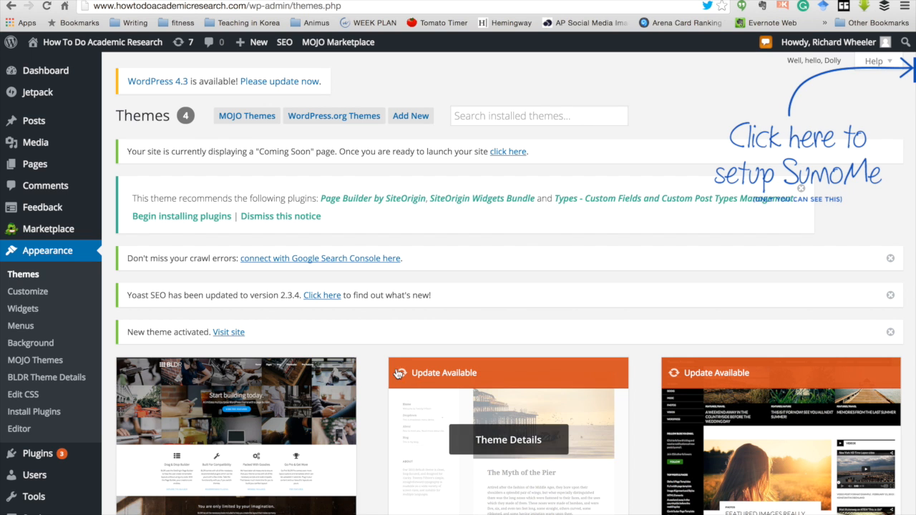
{"action": "scroll", "coordinate": [369, 375], "scroll_direction": "down", "scroll_amount": 5}
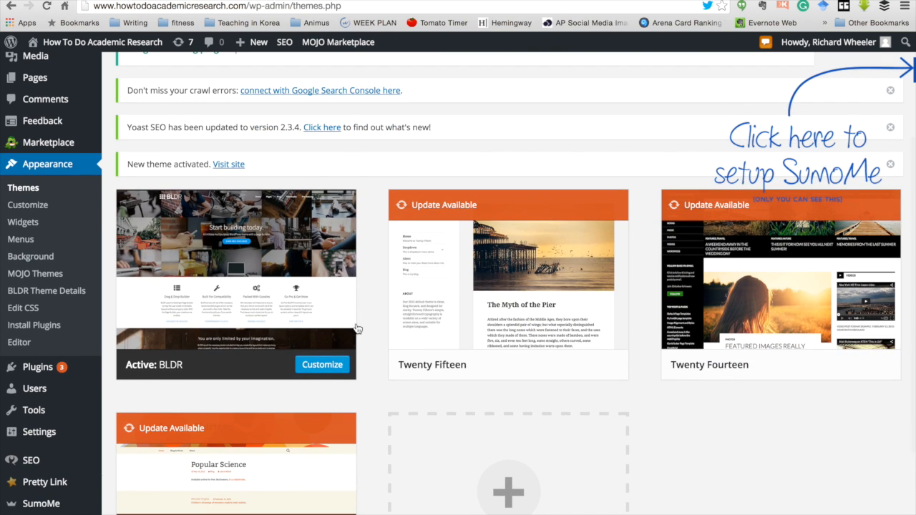
{"action": "left_click", "coordinate": [259, 279]}
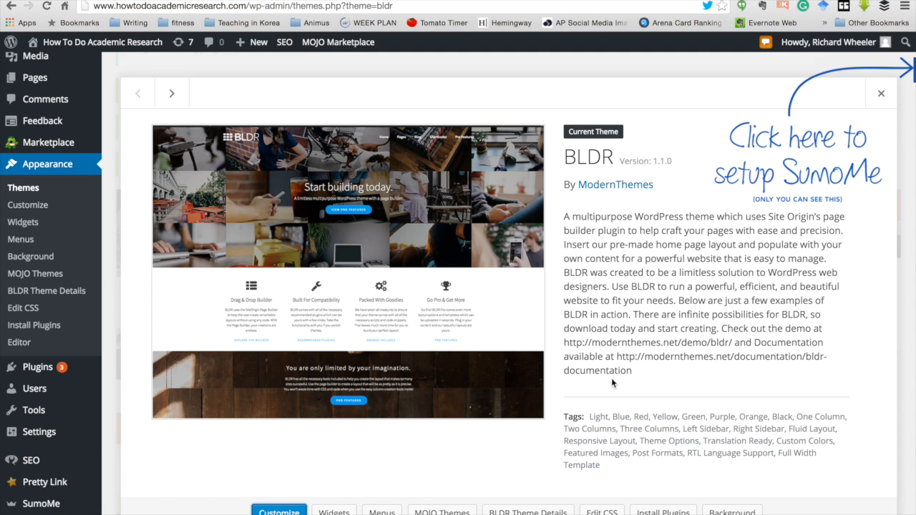
{"action": "left_click", "coordinate": [20, 207]}
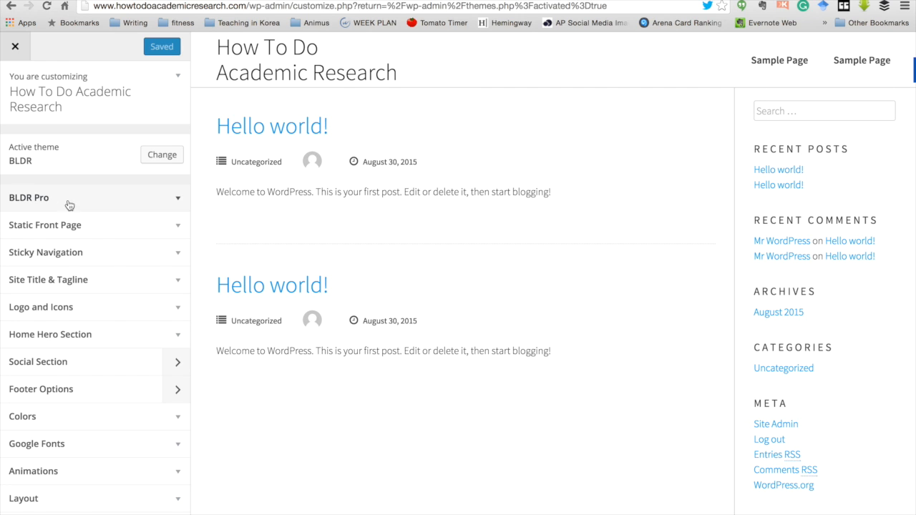
Step: Look over BLDR Pro, static front page, sticky navigation, site title and logo settings
{"action": "left_click", "coordinate": [175, 202]}
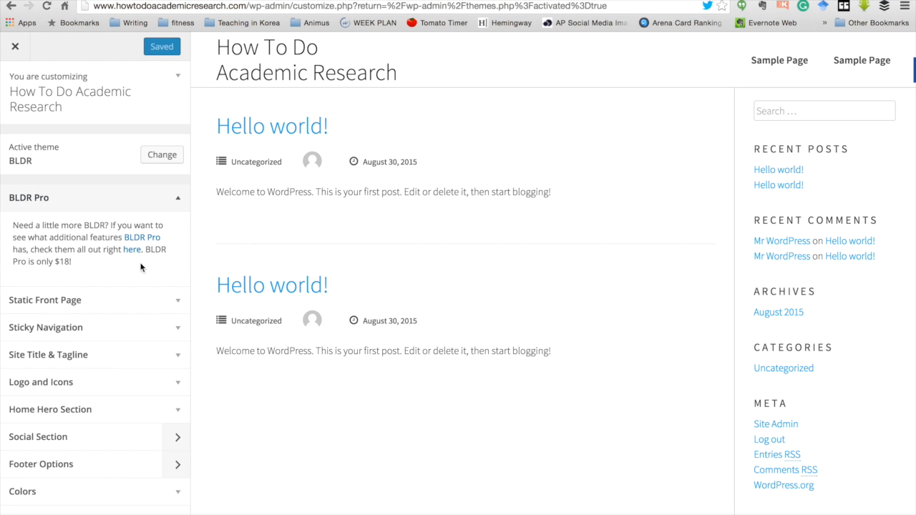
{"action": "left_click", "coordinate": [161, 306]}
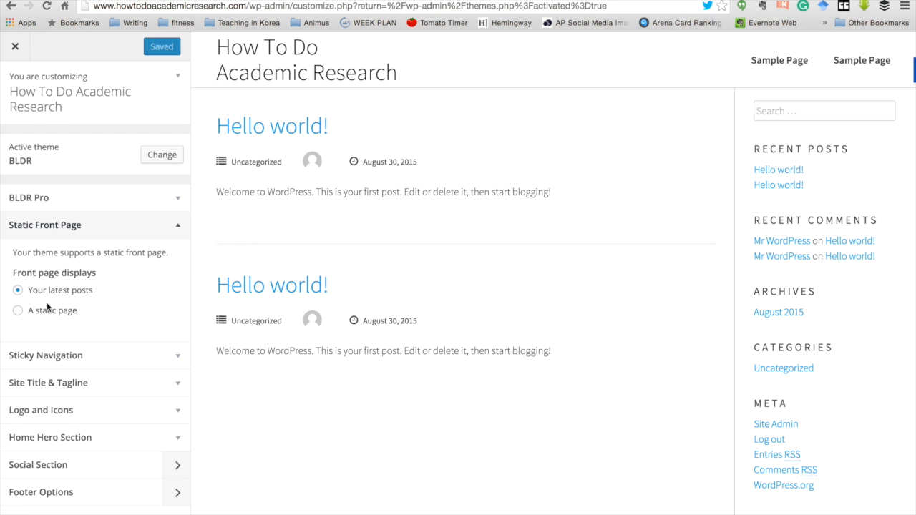
{"action": "left_click", "coordinate": [172, 355]}
{"action": "scroll", "coordinate": [169, 376], "scroll_direction": "down", "scroll_amount": 5}
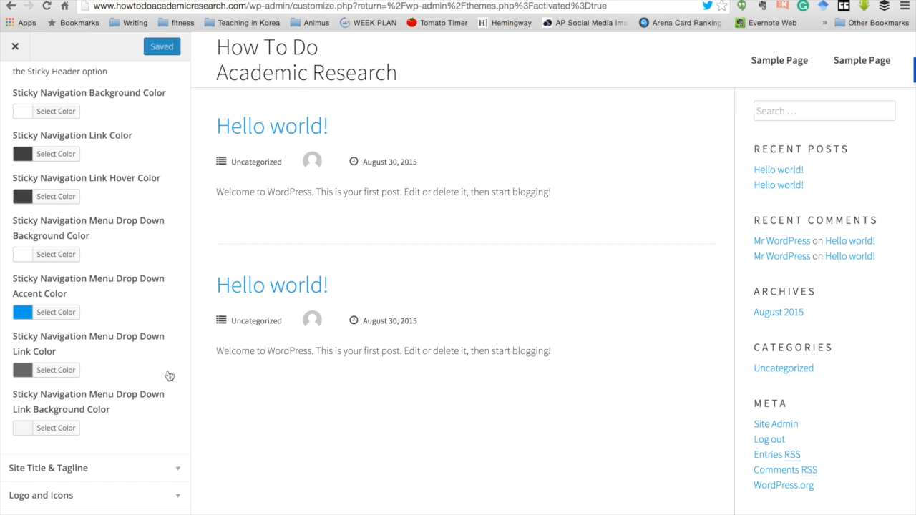
{"action": "scroll", "coordinate": [169, 376], "scroll_direction": "down", "scroll_amount": 3}
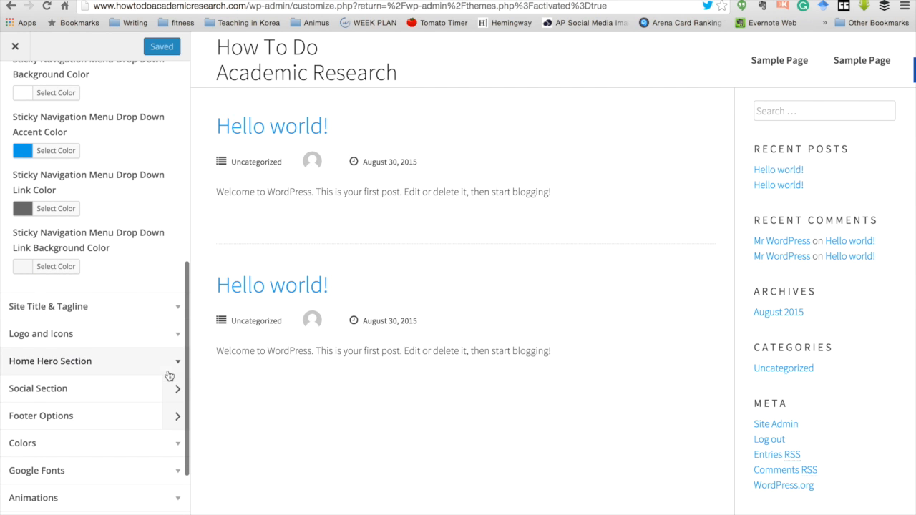
{"action": "left_click", "coordinate": [176, 311]}
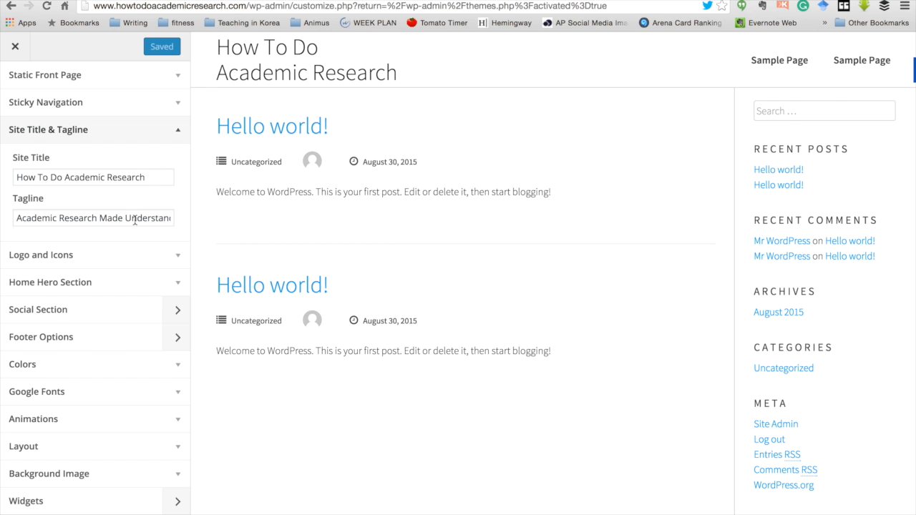
{"action": "left_click", "coordinate": [164, 263]}
{"action": "scroll", "coordinate": [117, 333], "scroll_direction": "down", "scroll_amount": 8}
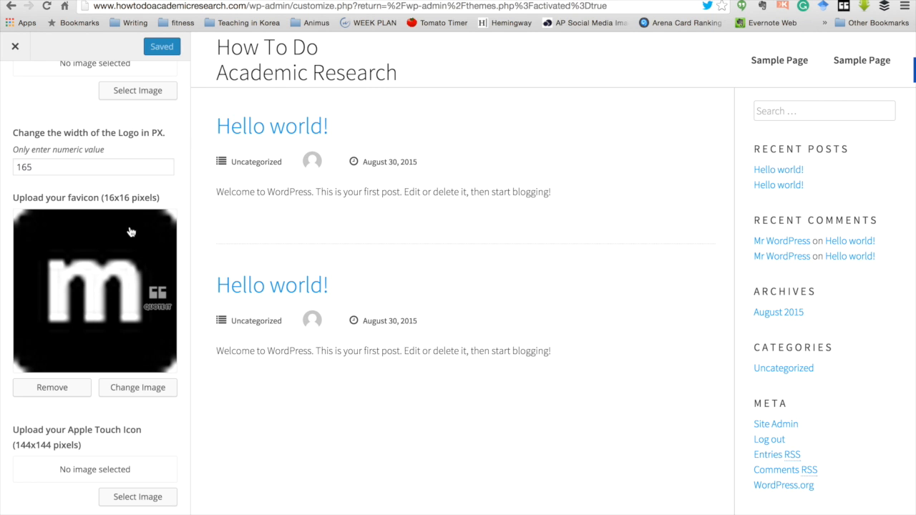
{"action": "scroll", "coordinate": [98, 286], "scroll_direction": "down", "scroll_amount": 4}
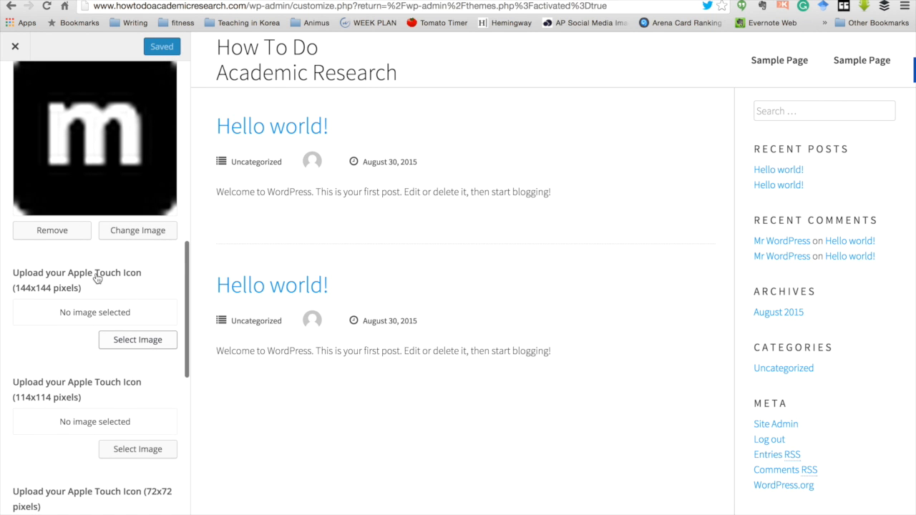
{"action": "scroll", "coordinate": [117, 297], "scroll_direction": "down", "scroll_amount": 4}
{"action": "scroll", "coordinate": [116, 298], "scroll_direction": "down", "scroll_amount": 5}
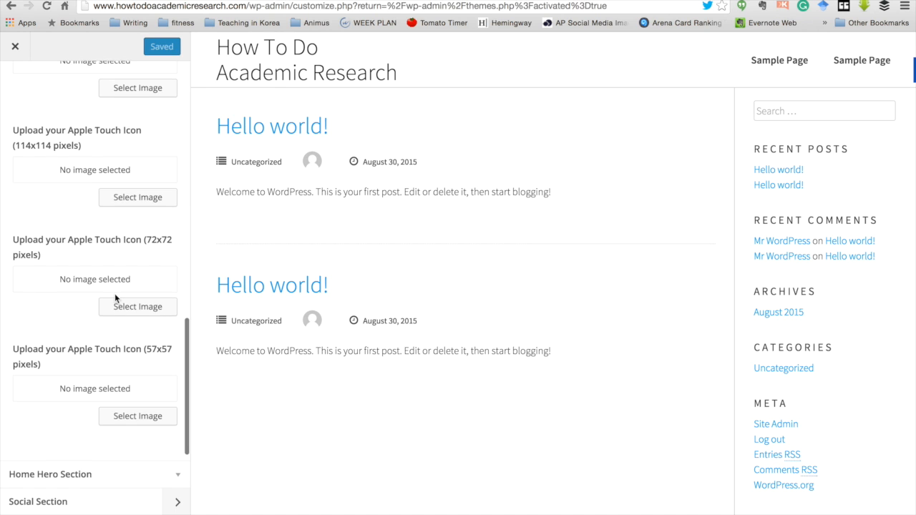
{"action": "scroll", "coordinate": [116, 297], "scroll_direction": "down", "scroll_amount": 2}
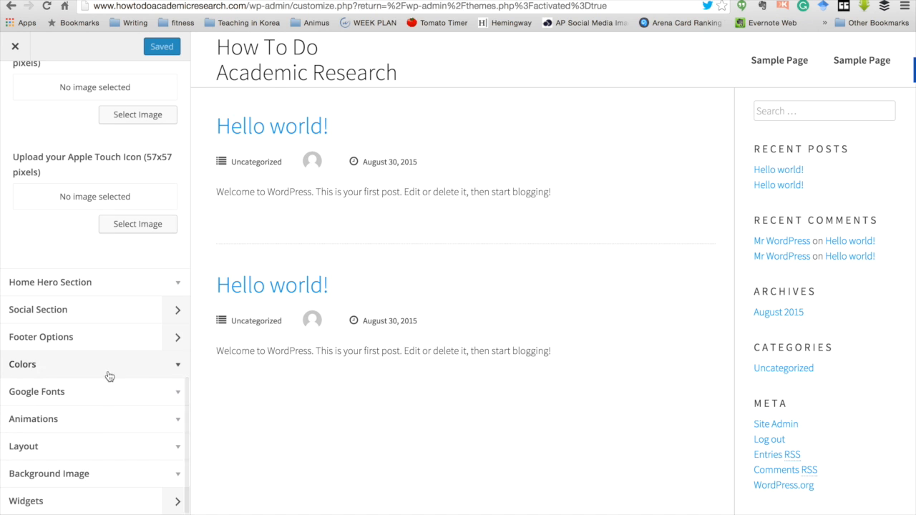
Step: Review colours, Google Fonts, animations, layout and background image, then show the Sidebar widgets
{"action": "left_click", "coordinate": [148, 375]}
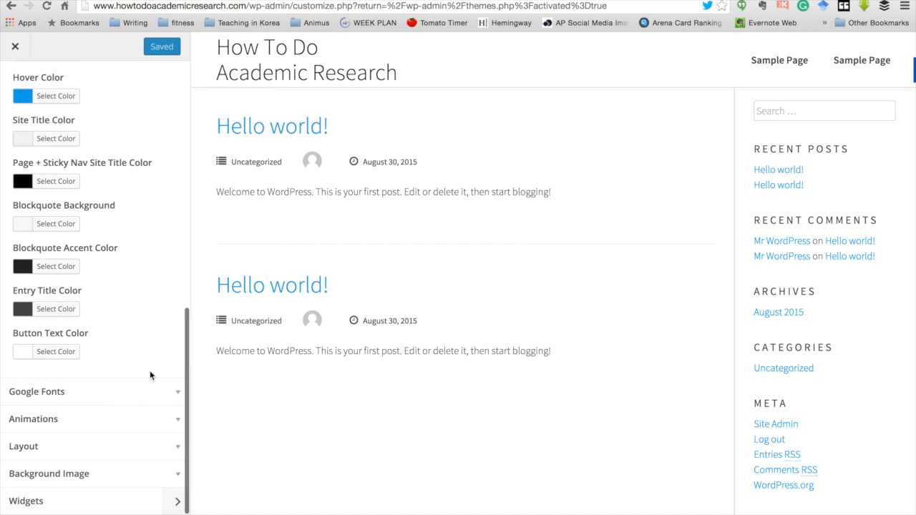
{"action": "scroll", "coordinate": [164, 214], "scroll_direction": "up", "scroll_amount": 5}
{"action": "scroll", "coordinate": [164, 215], "scroll_direction": "down", "scroll_amount": 5}
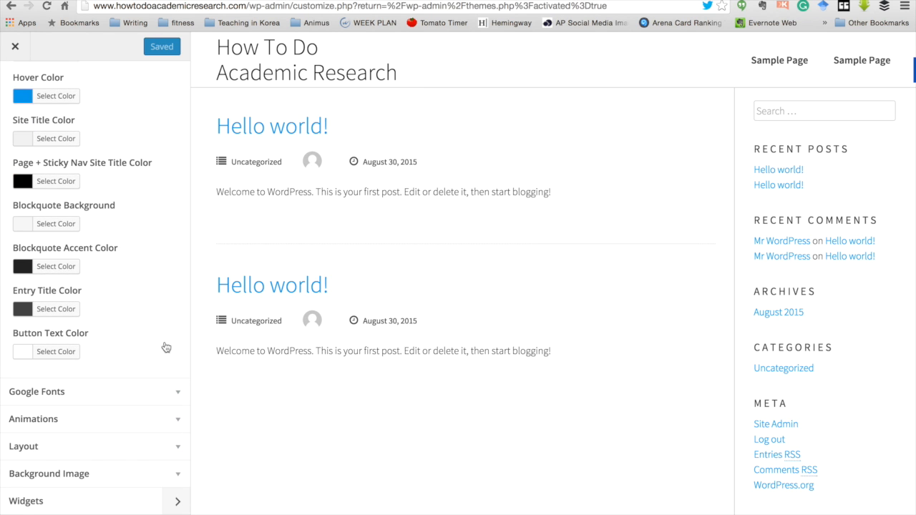
{"action": "left_click", "coordinate": [164, 399]}
{"action": "scroll", "coordinate": [168, 304], "scroll_direction": "up", "scroll_amount": 5}
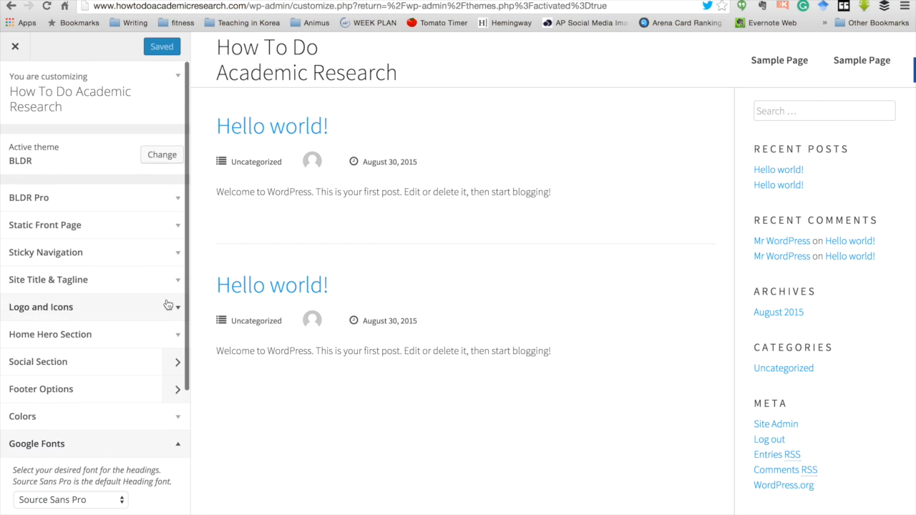
{"action": "scroll", "coordinate": [167, 304], "scroll_direction": "down", "scroll_amount": 5}
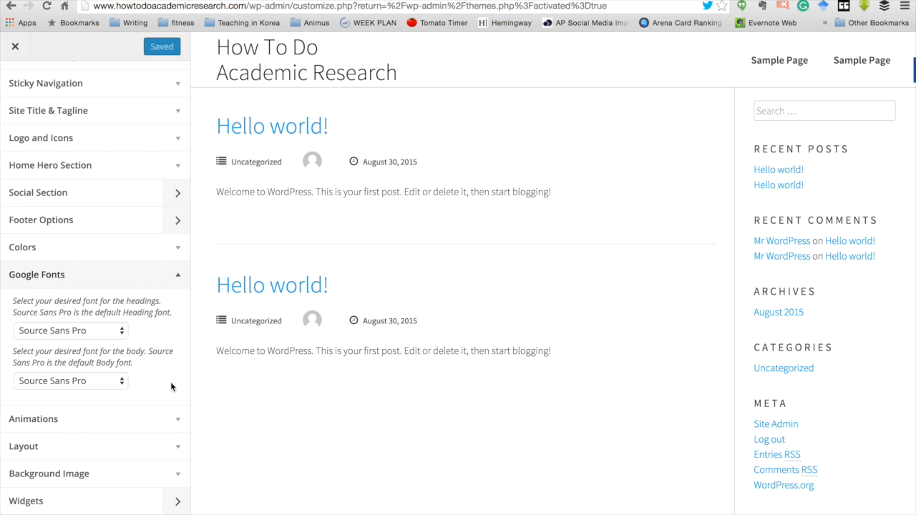
{"action": "left_click", "coordinate": [179, 423]}
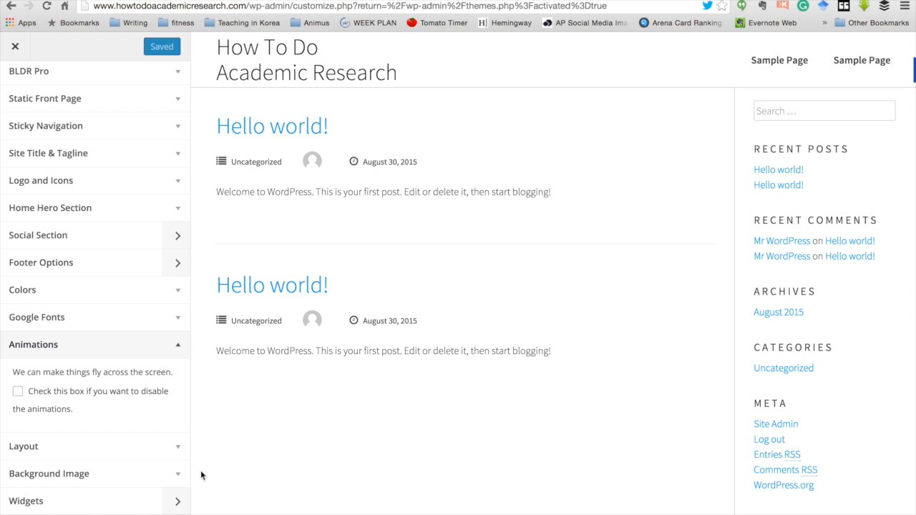
{"action": "left_click", "coordinate": [176, 445]}
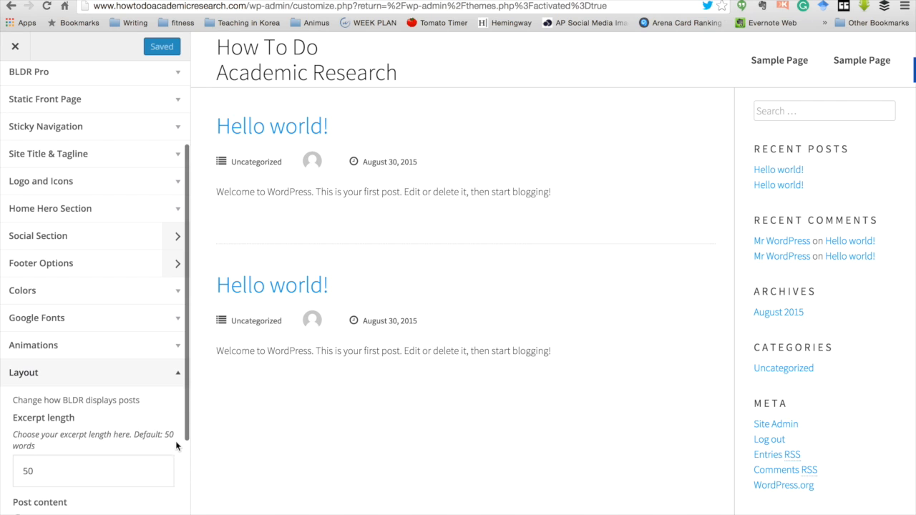
{"action": "scroll", "coordinate": [136, 429], "scroll_direction": "down", "scroll_amount": 3}
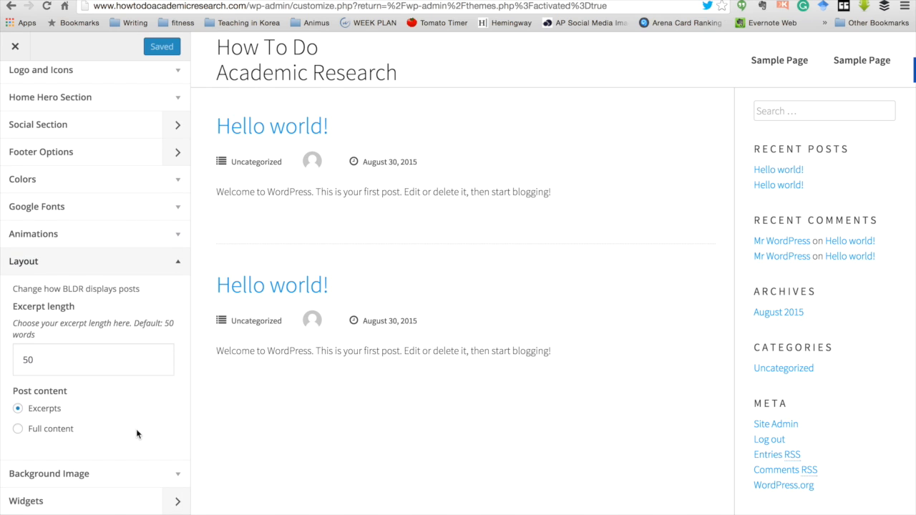
{"action": "left_click", "coordinate": [176, 475]}
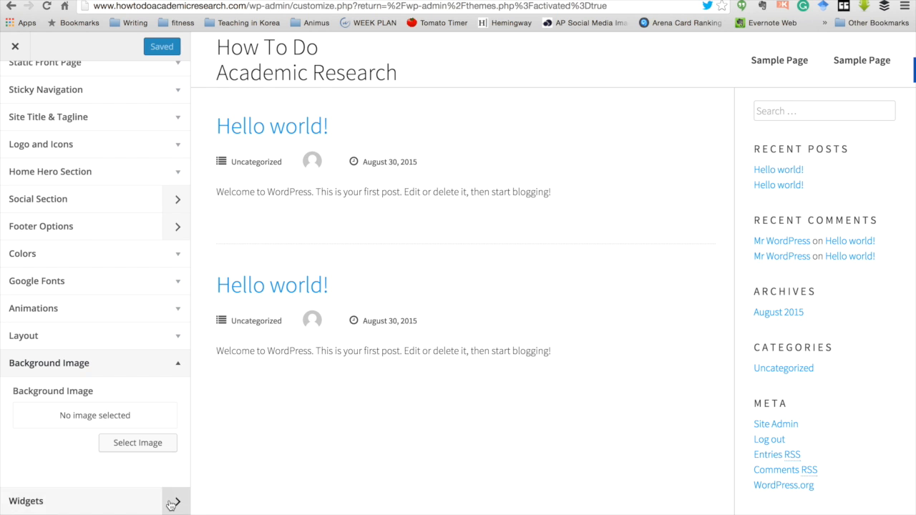
{"action": "left_click", "coordinate": [174, 501]}
{"action": "left_click", "coordinate": [168, 128]}
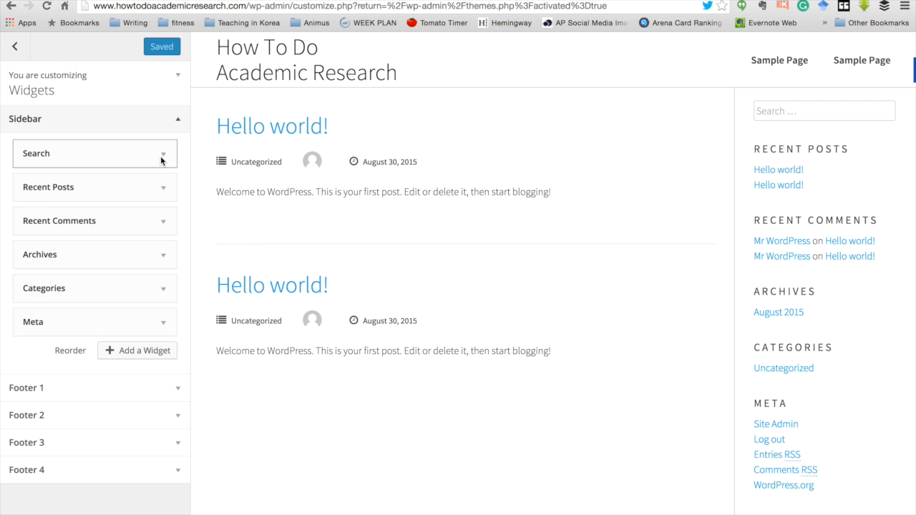
Step: Remove the Search, Recent Posts, Archives, Meta, Categories and Recent Comments widgets from the sidebar
{"action": "left_click", "coordinate": [162, 156]}
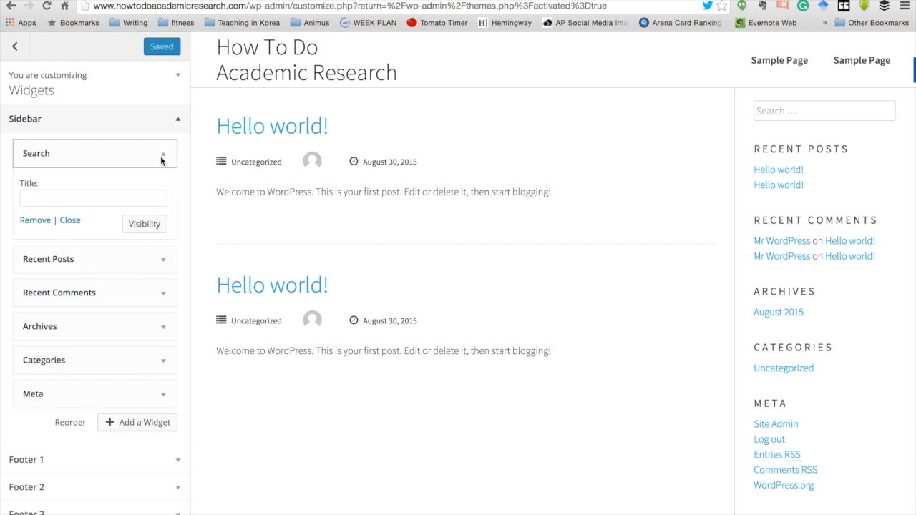
{"action": "left_click", "coordinate": [45, 226]}
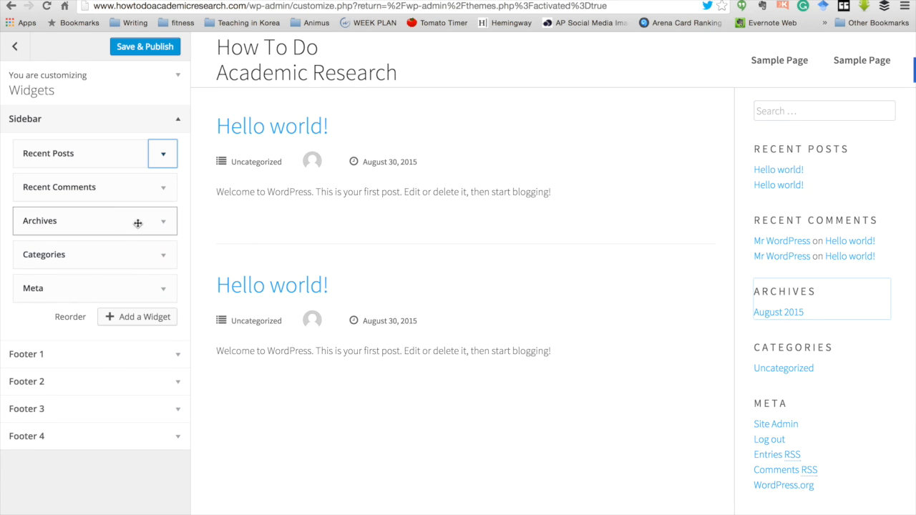
{"action": "left_click", "coordinate": [167, 160]}
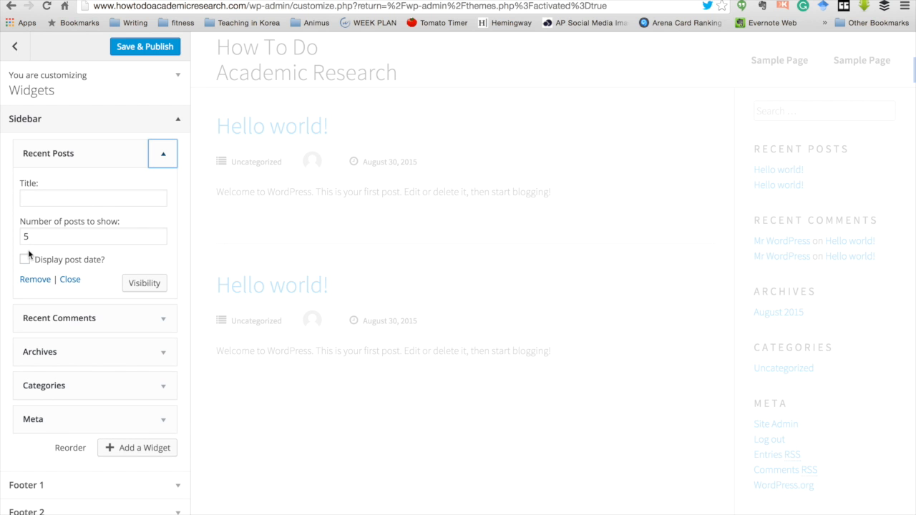
{"action": "left_click", "coordinate": [35, 279]}
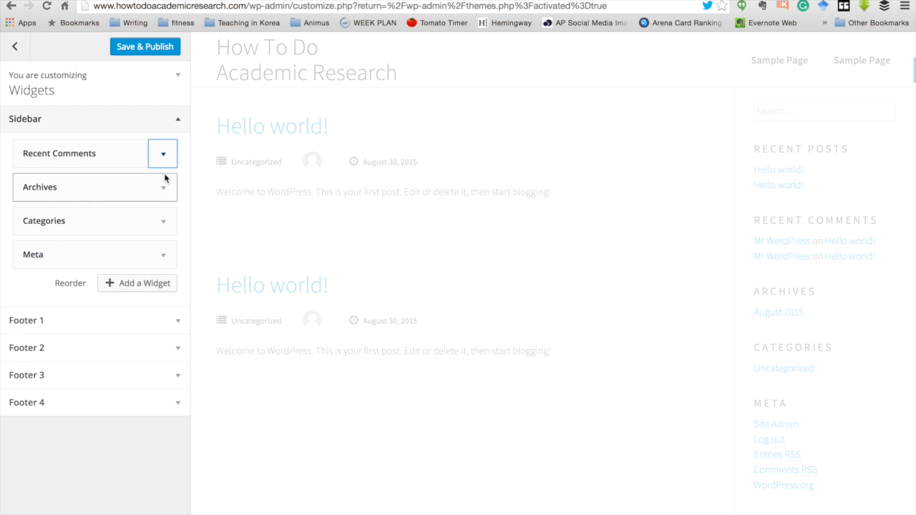
{"action": "left_click", "coordinate": [165, 188]}
{"action": "left_click", "coordinate": [30, 290]}
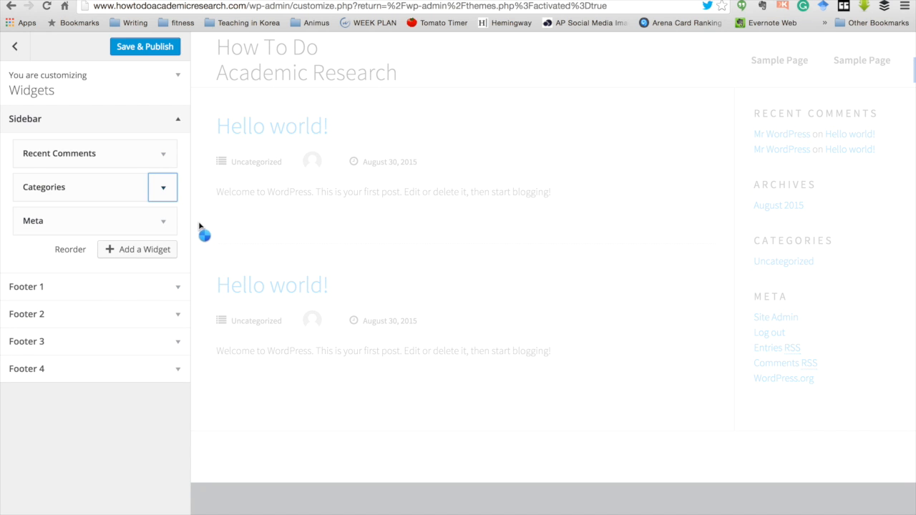
{"action": "left_click", "coordinate": [163, 221]}
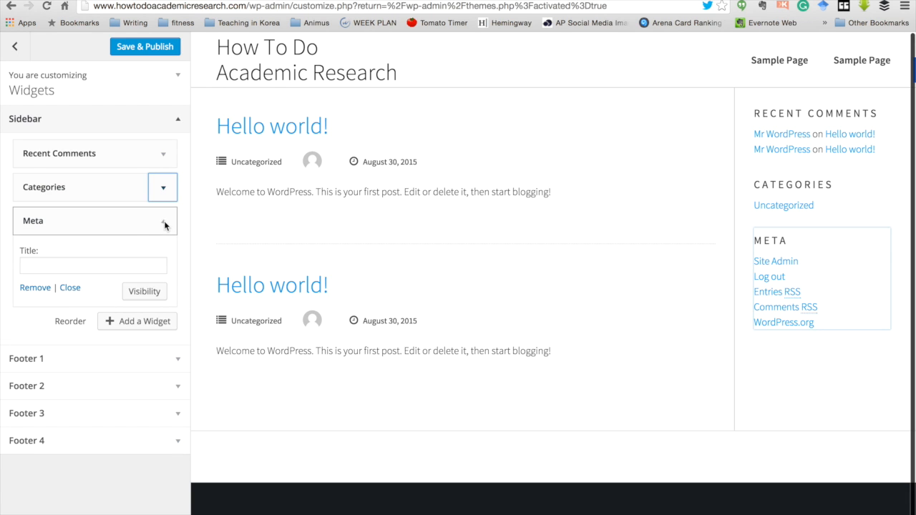
{"action": "left_click", "coordinate": [31, 289]}
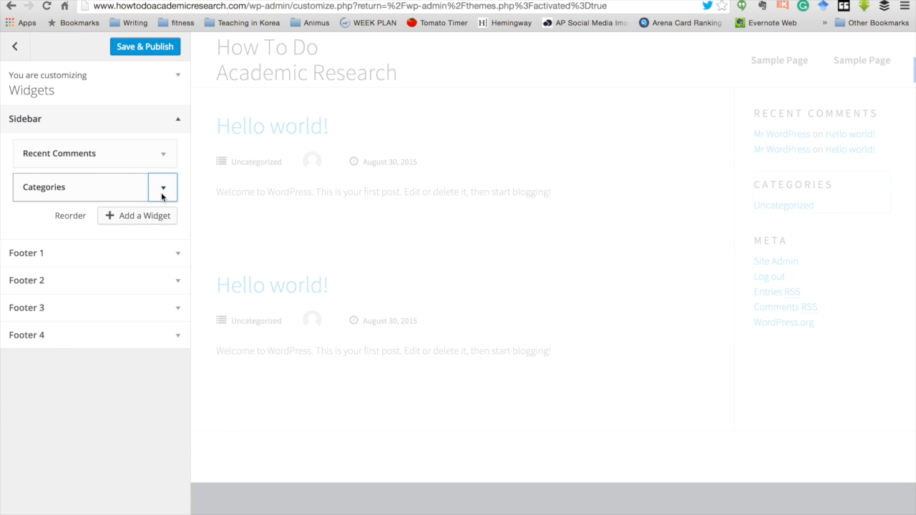
{"action": "left_click", "coordinate": [163, 188]}
{"action": "left_click", "coordinate": [31, 302]}
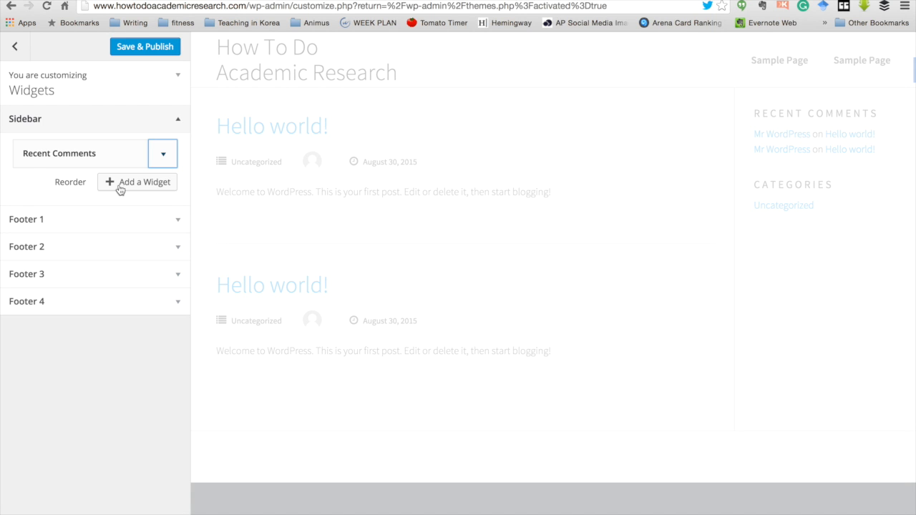
{"action": "left_click", "coordinate": [166, 157]}
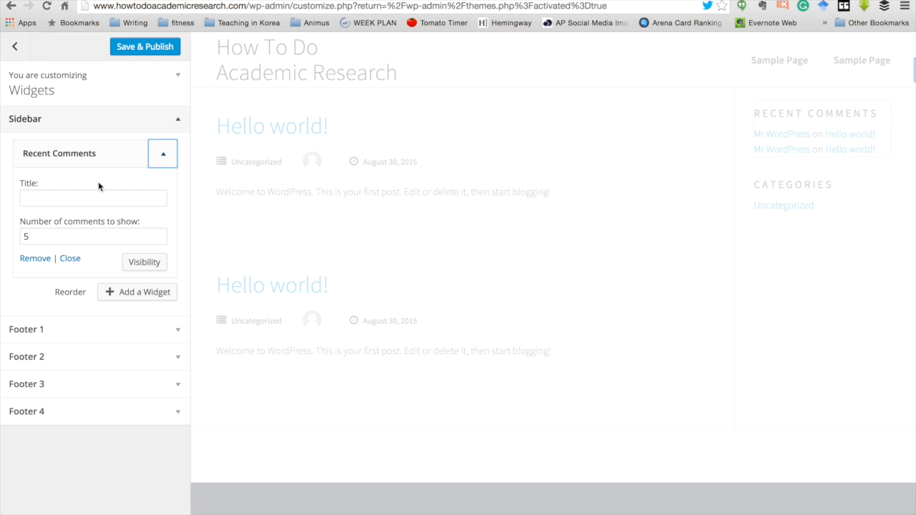
{"action": "left_click", "coordinate": [27, 261]}
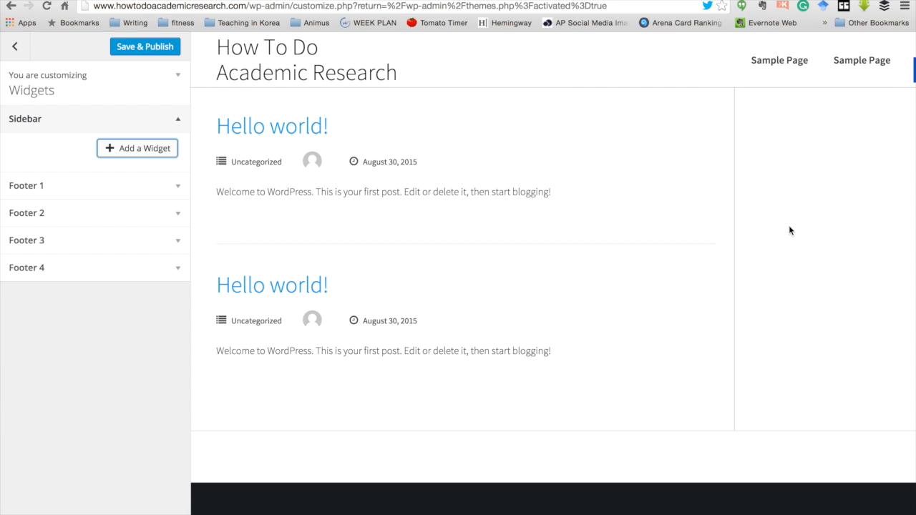
Step: Check the first footer widget area, then bring up the available widgets list for the Sidebar
{"action": "scroll", "coordinate": [824, 172], "scroll_direction": "down", "scroll_amount": 1}
{"action": "scroll", "coordinate": [824, 172], "scroll_direction": "up", "scroll_amount": 1}
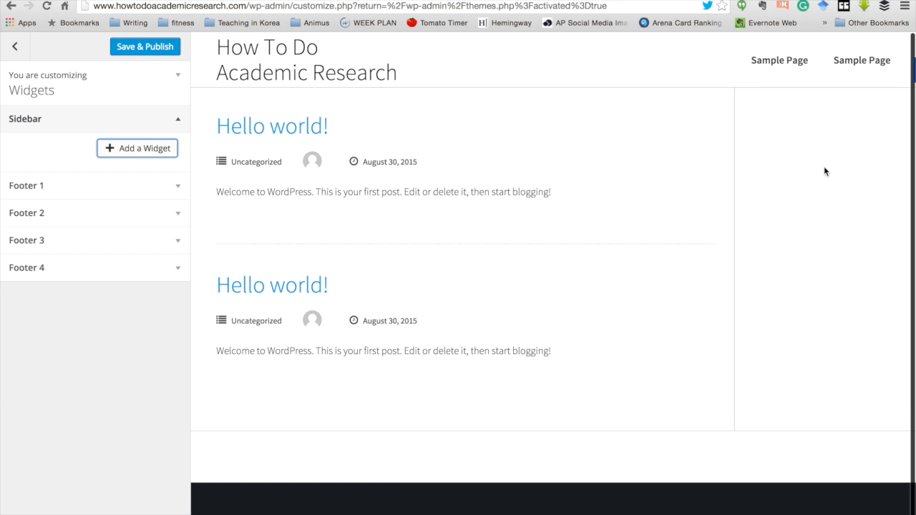
{"action": "left_click", "coordinate": [109, 188]}
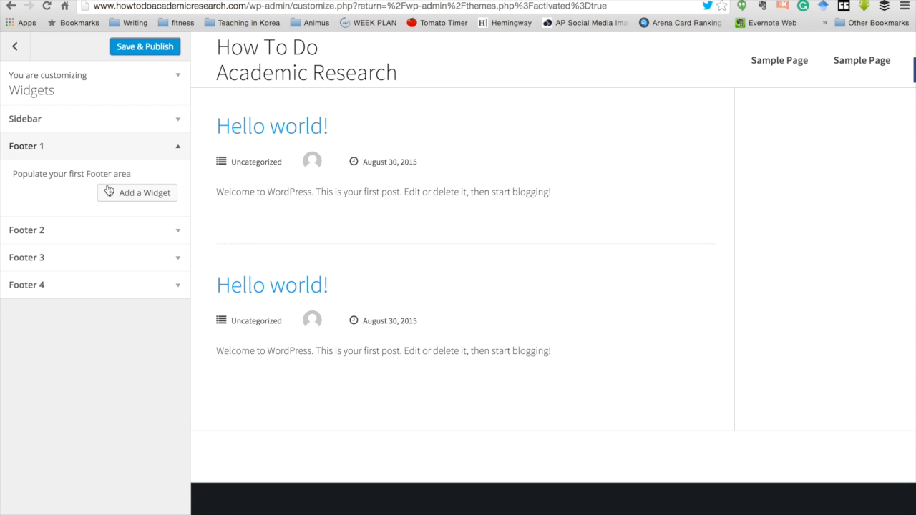
{"action": "left_click", "coordinate": [172, 152]}
{"action": "left_click", "coordinate": [176, 125]}
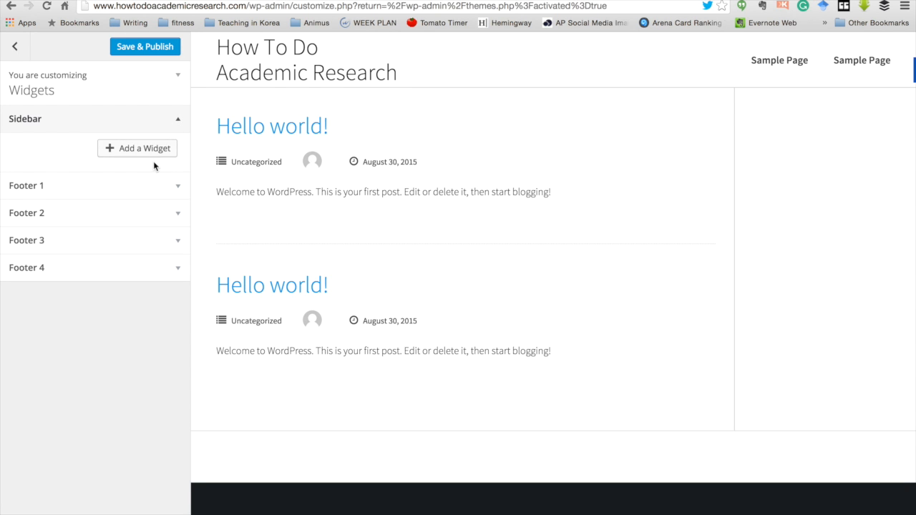
{"action": "left_click", "coordinate": [149, 150]}
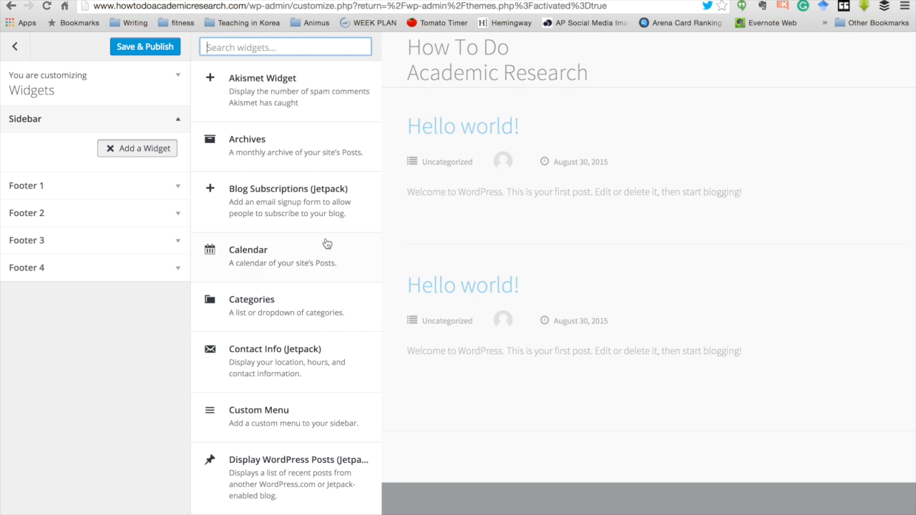
Step: Add the Facebook Like Box (Jetpack) widget to the sidebar
{"action": "scroll", "coordinate": [315, 350], "scroll_direction": "down", "scroll_amount": 5}
{"action": "scroll", "coordinate": [316, 349], "scroll_direction": "down", "scroll_amount": 3}
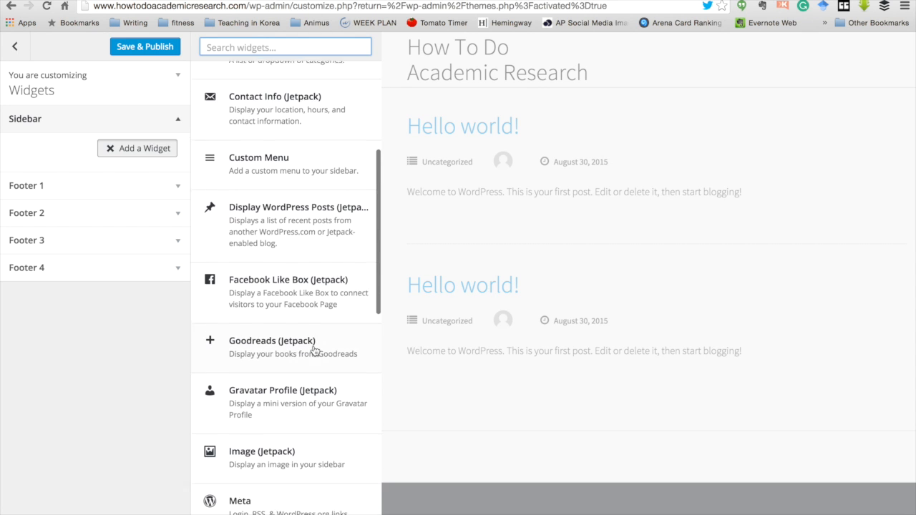
{"action": "left_click", "coordinate": [292, 298]}
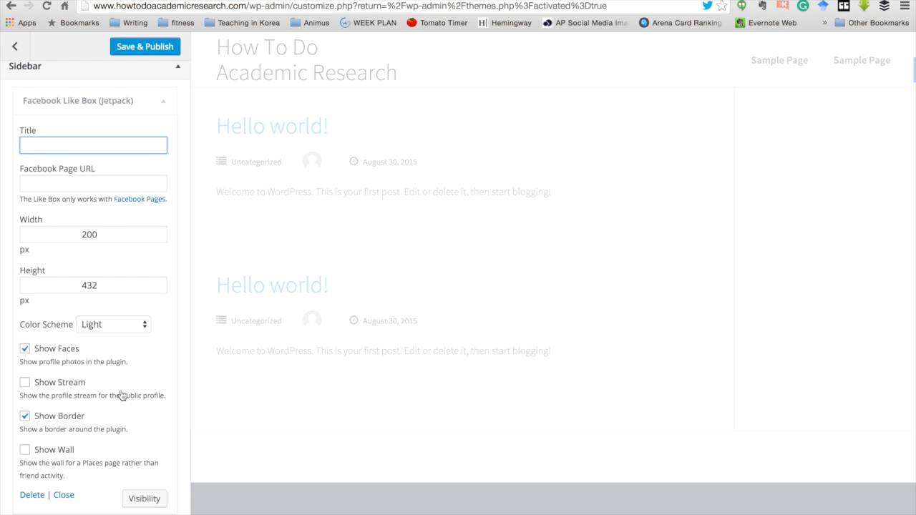
Step: Save and publish the Customizer changes to the live site
{"action": "scroll", "coordinate": [122, 394], "scroll_direction": "down", "scroll_amount": 4}
{"action": "scroll", "coordinate": [121, 394], "scroll_direction": "up", "scroll_amount": 5}
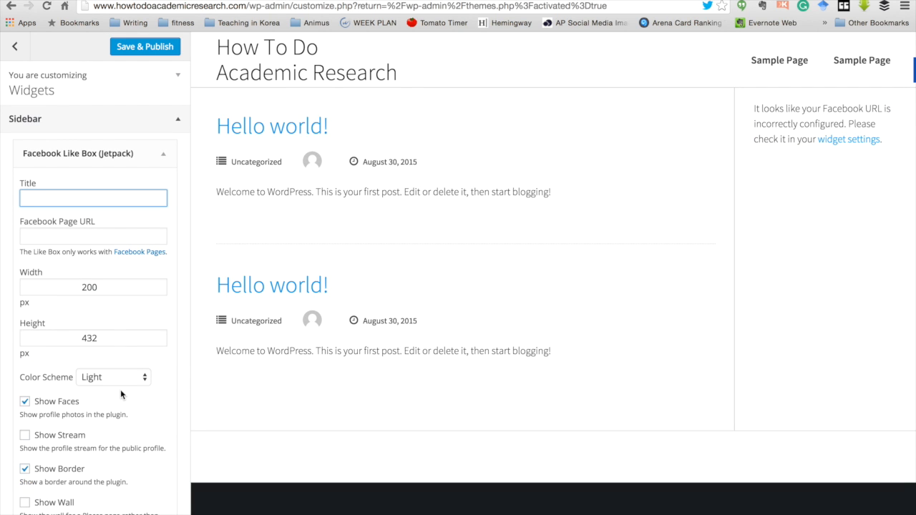
{"action": "scroll", "coordinate": [121, 395], "scroll_direction": "down", "scroll_amount": 1}
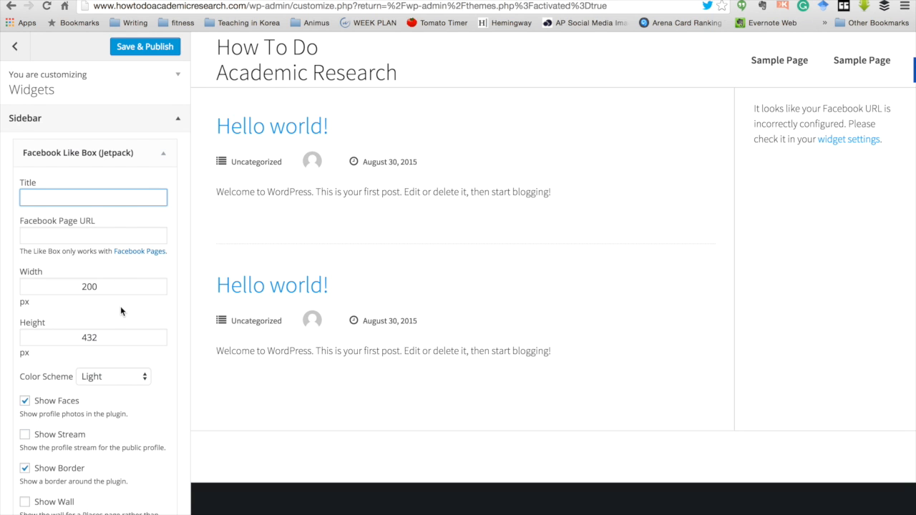
{"action": "scroll", "coordinate": [121, 311], "scroll_direction": "down", "scroll_amount": 3}
{"action": "scroll", "coordinate": [120, 311], "scroll_direction": "up", "scroll_amount": 3}
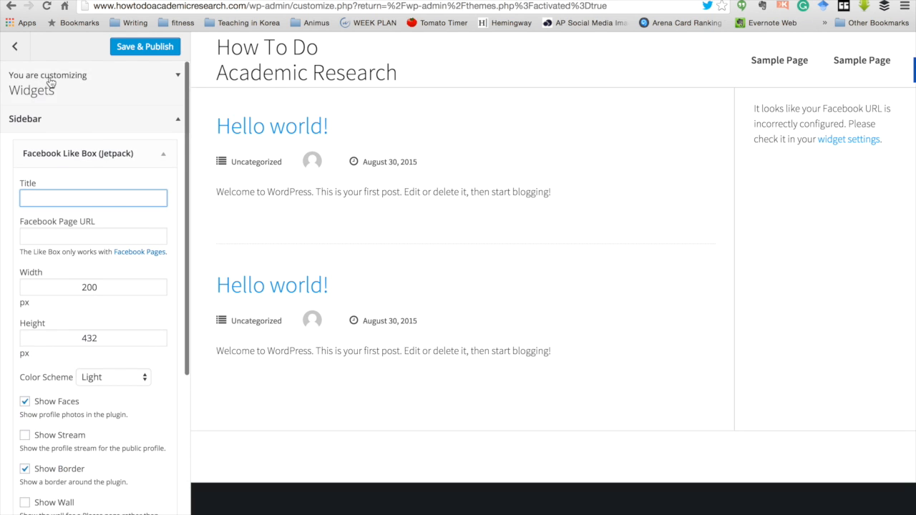
{"action": "left_click", "coordinate": [153, 47]}
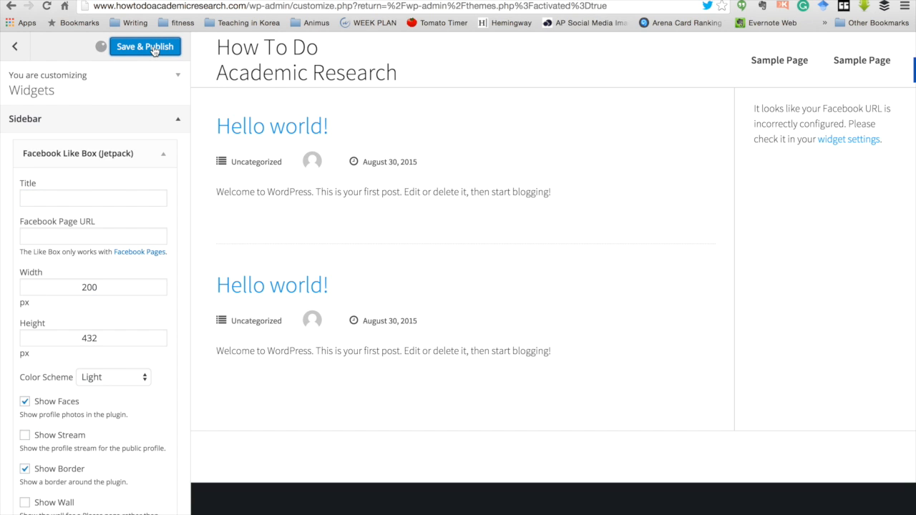